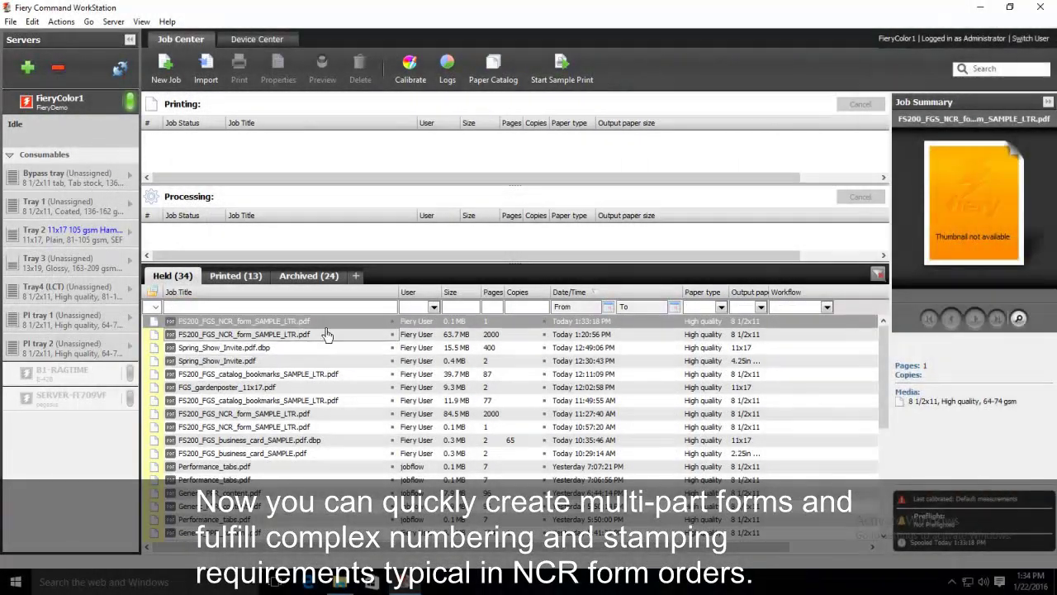
# Open the one-page NCR purchase order job in Fiery JobMaster from its context menu.
pyautogui.rightClick(324, 324)
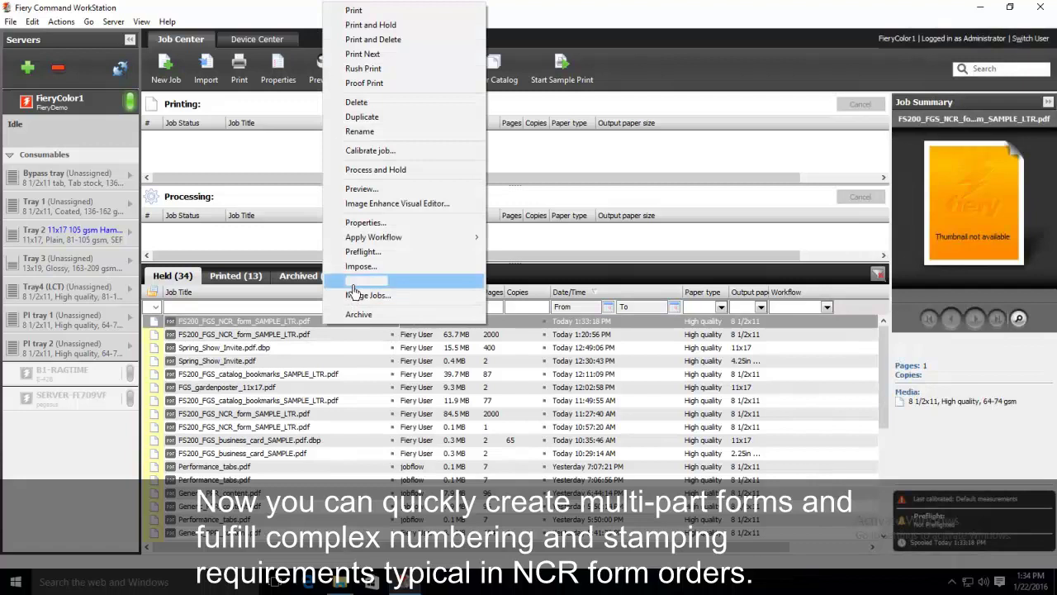
pyautogui.click(353, 295)
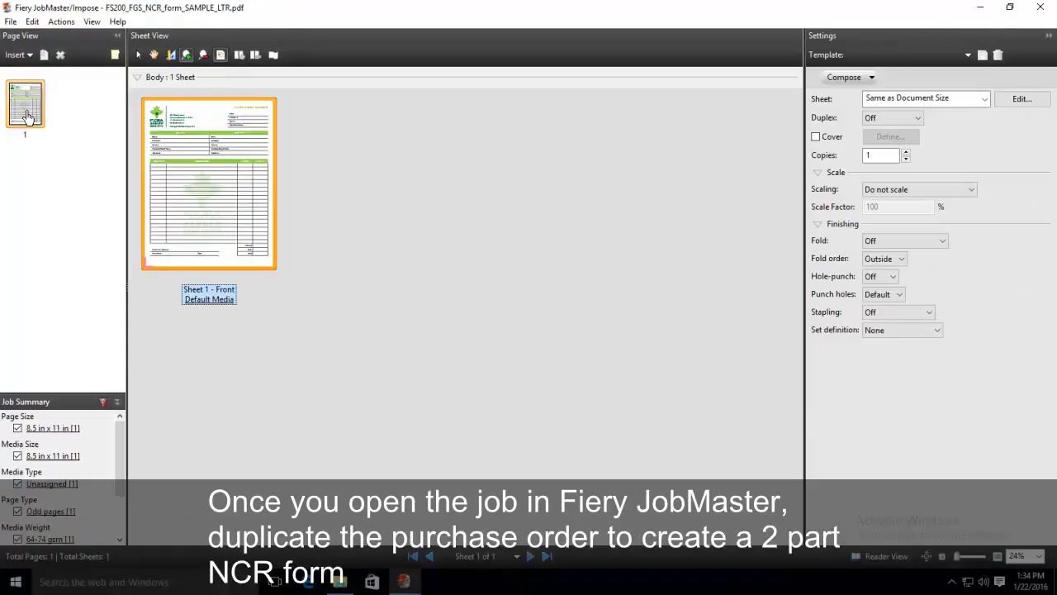
# Duplicate the purchase order page and assign Laid Letter 90 gsm Fox River Select to sheet 1.
pyautogui.rightClick(32, 132)
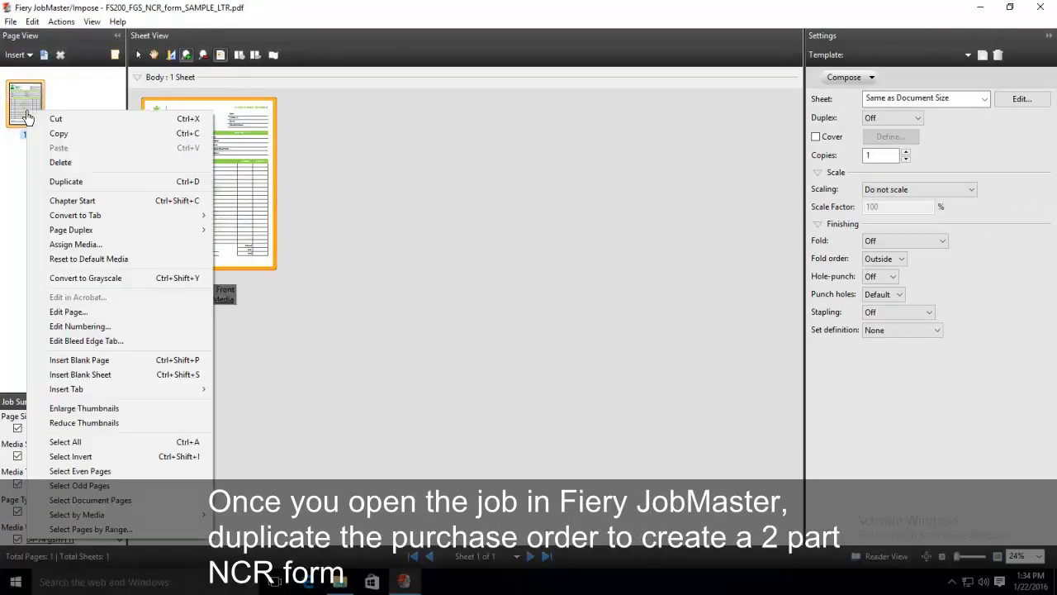
pyautogui.click(53, 183)
pyautogui.rightClick(33, 140)
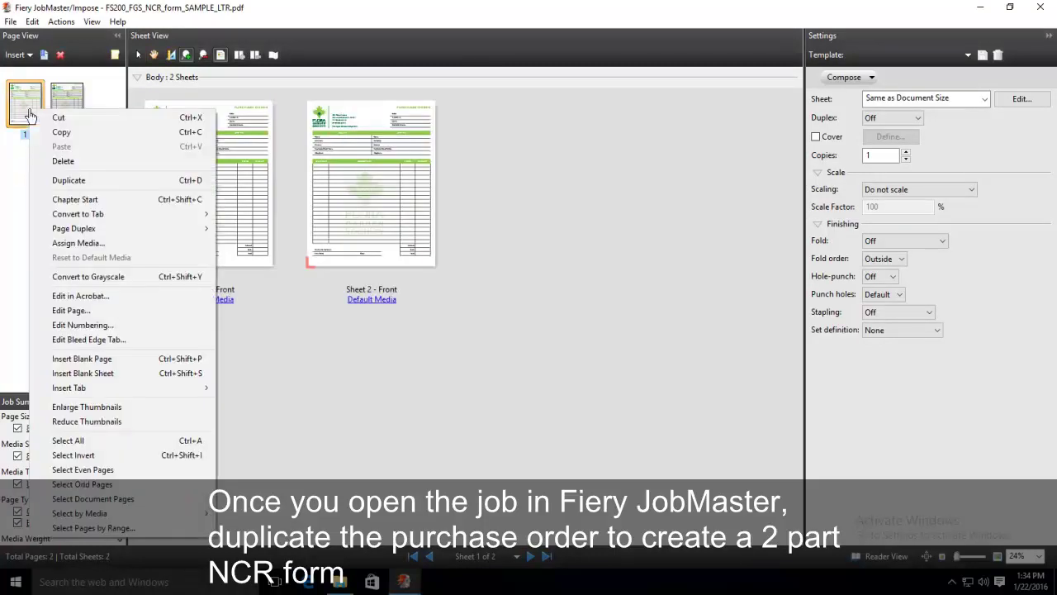
pyautogui.click(51, 244)
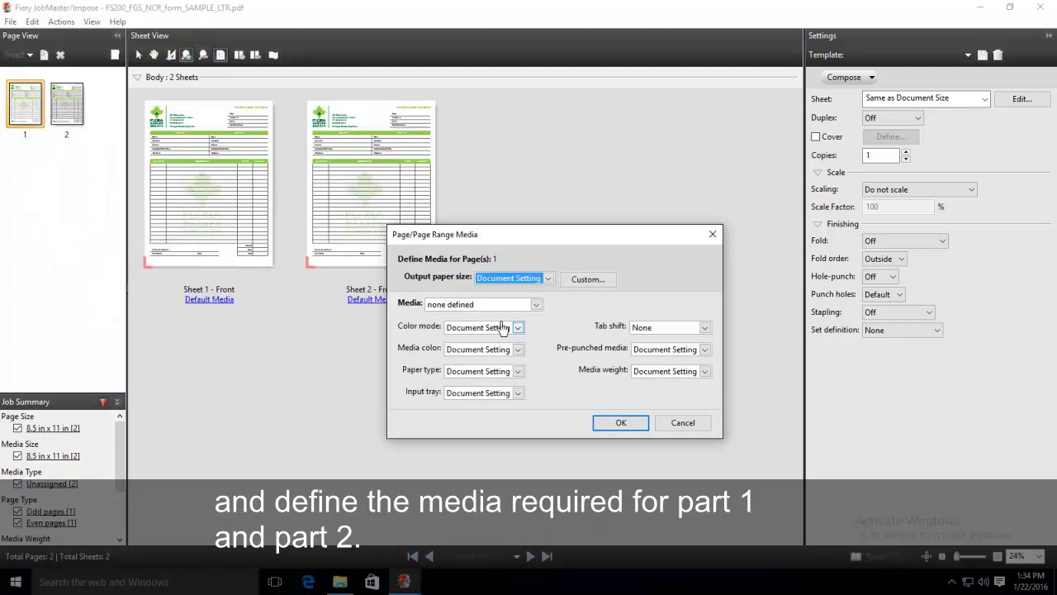
pyautogui.click(536, 305)
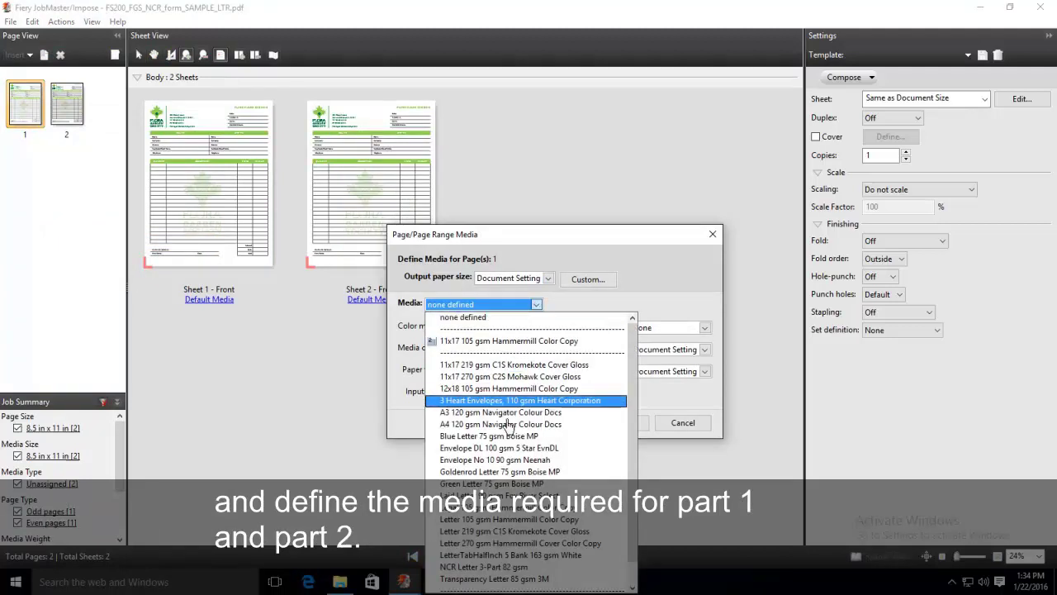
pyautogui.click(479, 495)
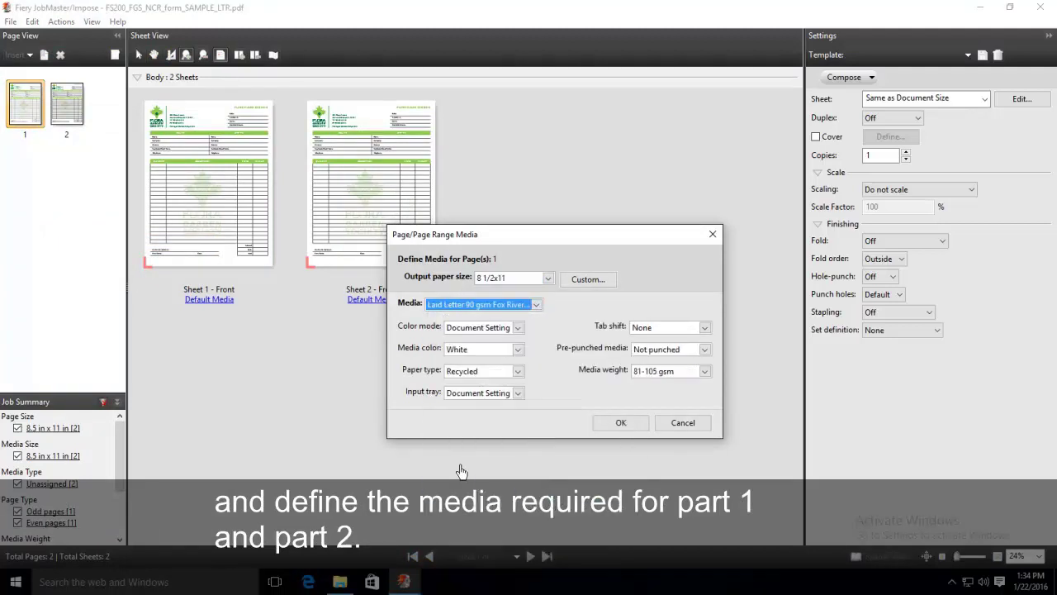
pyautogui.click(620, 422)
# Assign Blue Letter 75 gsm Boise MP stock to sheet 2.
pyautogui.rightClick(76, 103)
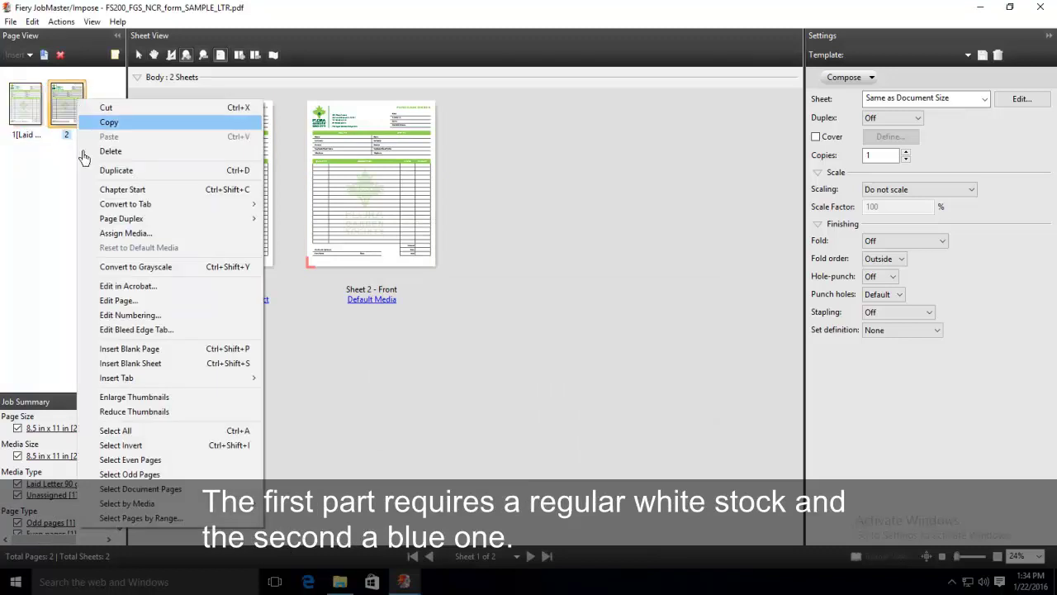
pyautogui.click(103, 233)
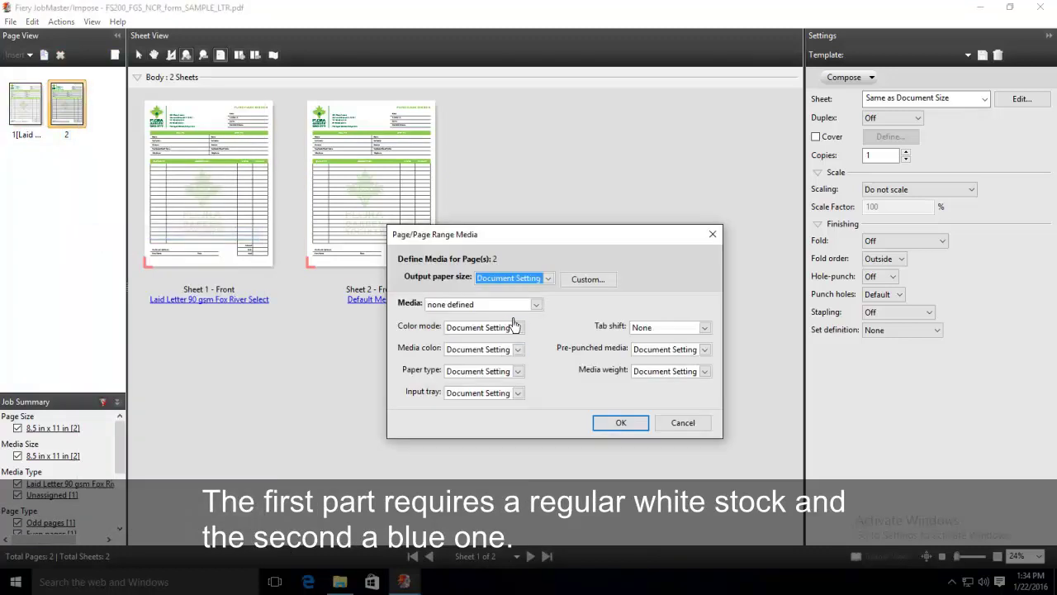
pyautogui.click(535, 304)
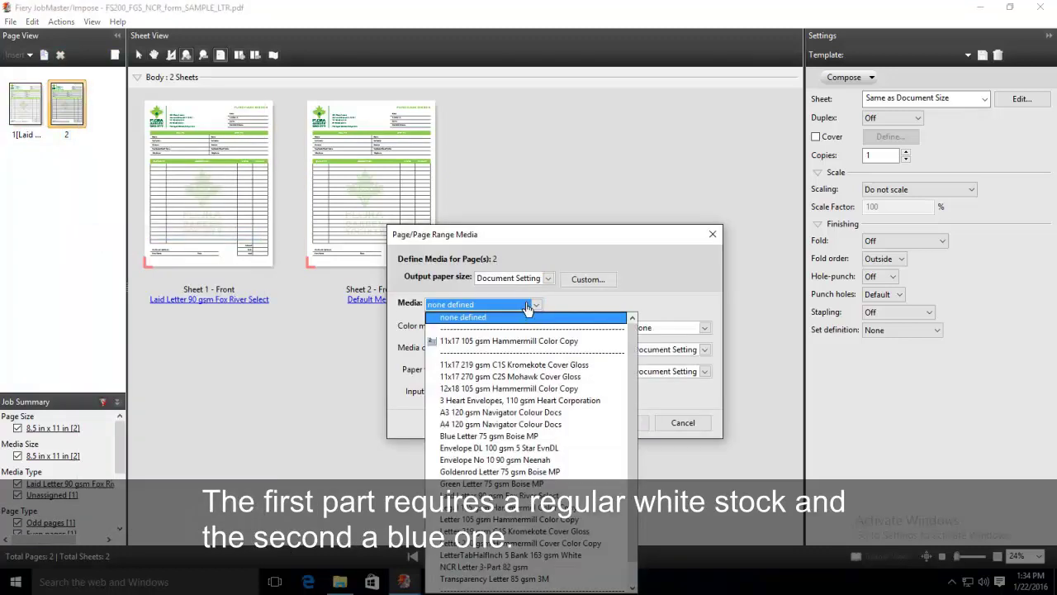
pyautogui.click(489, 435)
pyautogui.click(621, 422)
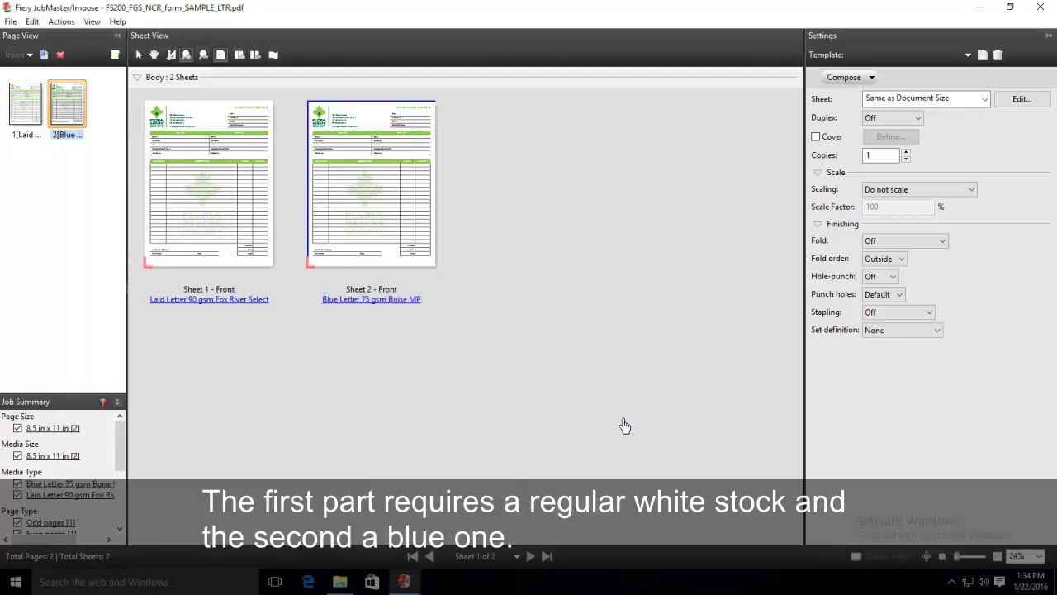
# Duplicate the job to 1000 copies (2000 sheets) and select all odd pages.
pyautogui.click(33, 23)
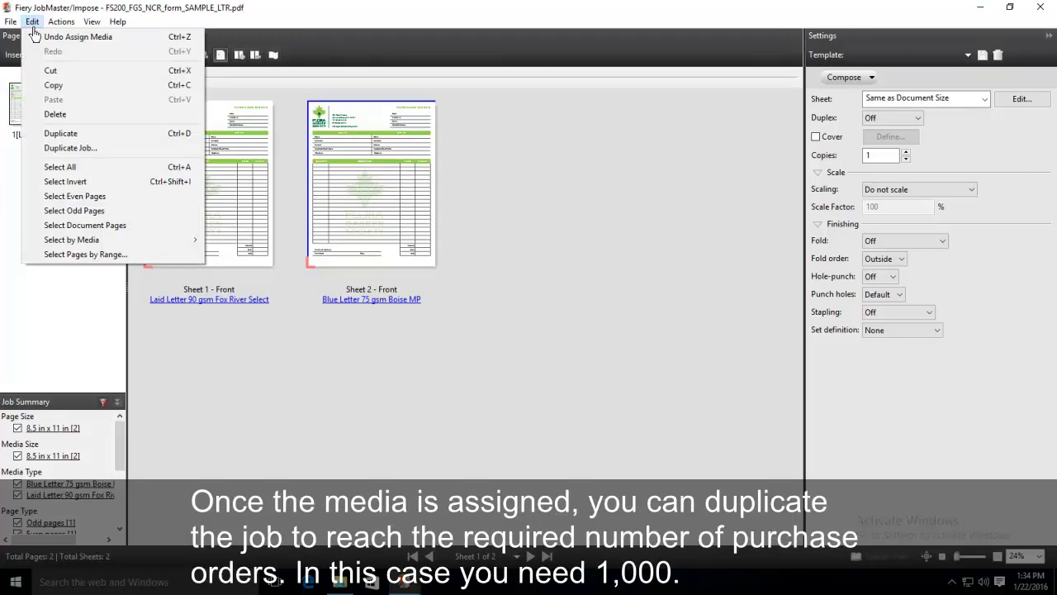
pyautogui.click(53, 148)
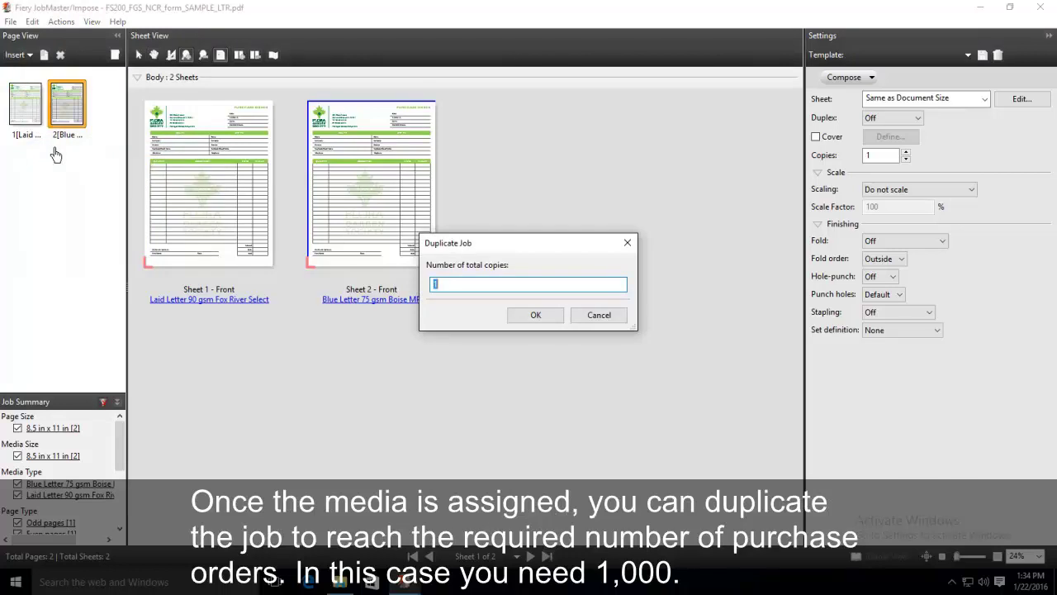
pyautogui.write('1000')
pyautogui.click(520, 318)
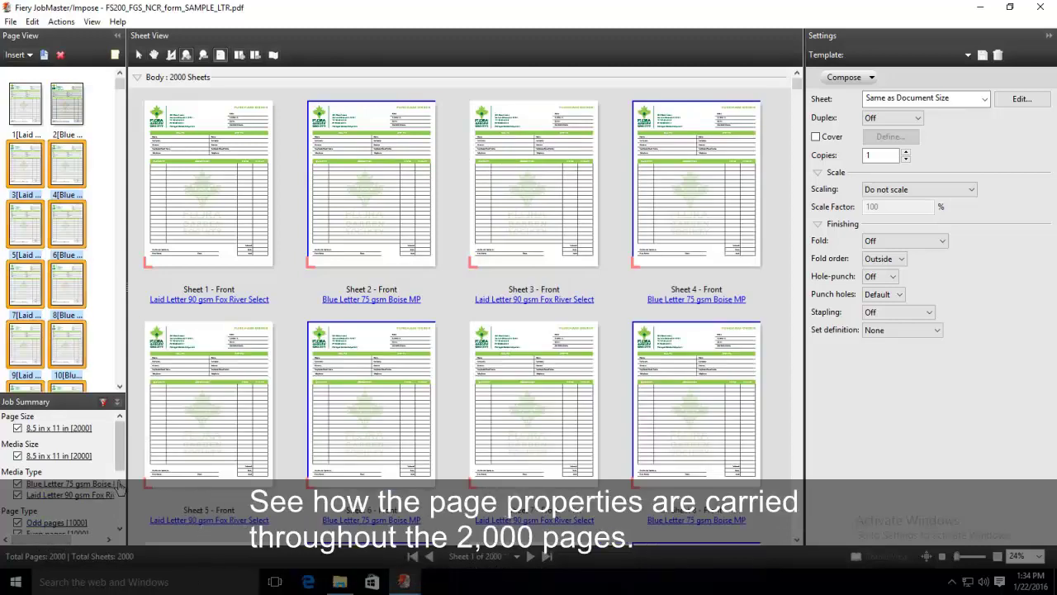
pyautogui.scroll(-1, 120, 462)
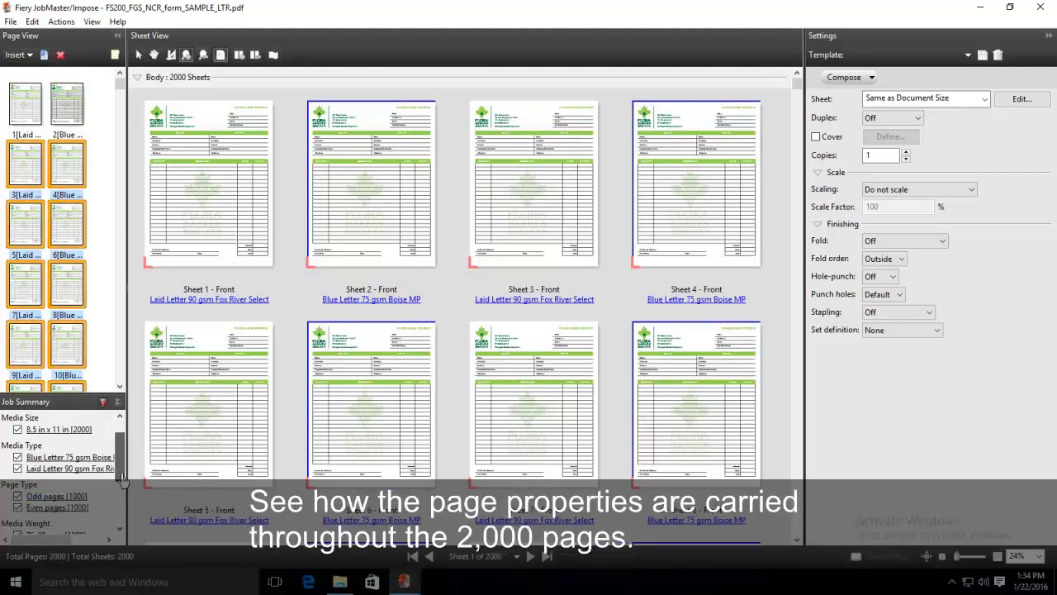
pyautogui.click(58, 498)
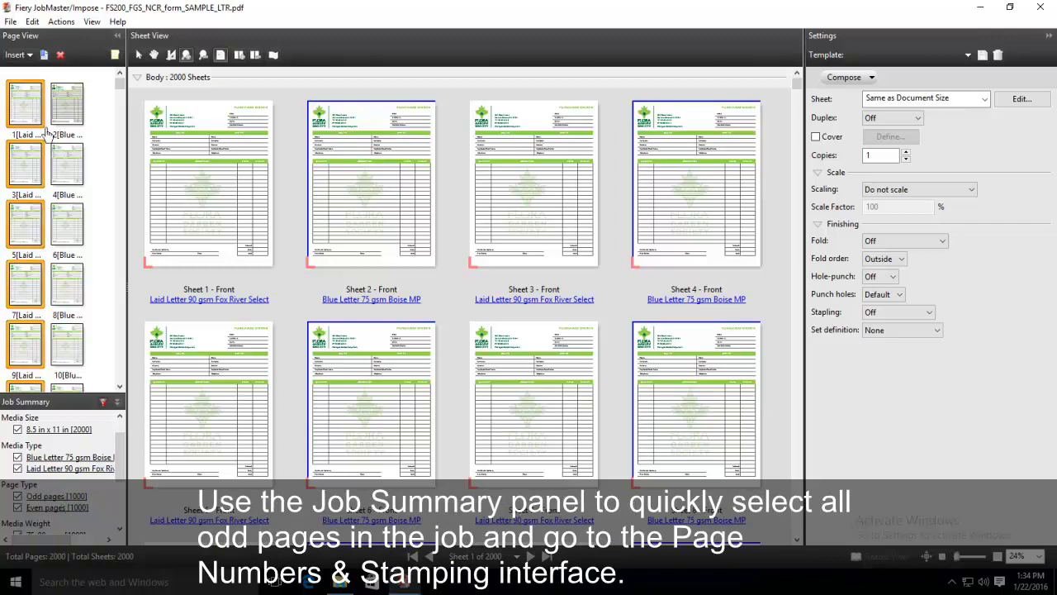
# Add an odd-page stamp range in Edit Numbering and replace its text with COMPANY COPY.
pyautogui.click(61, 21)
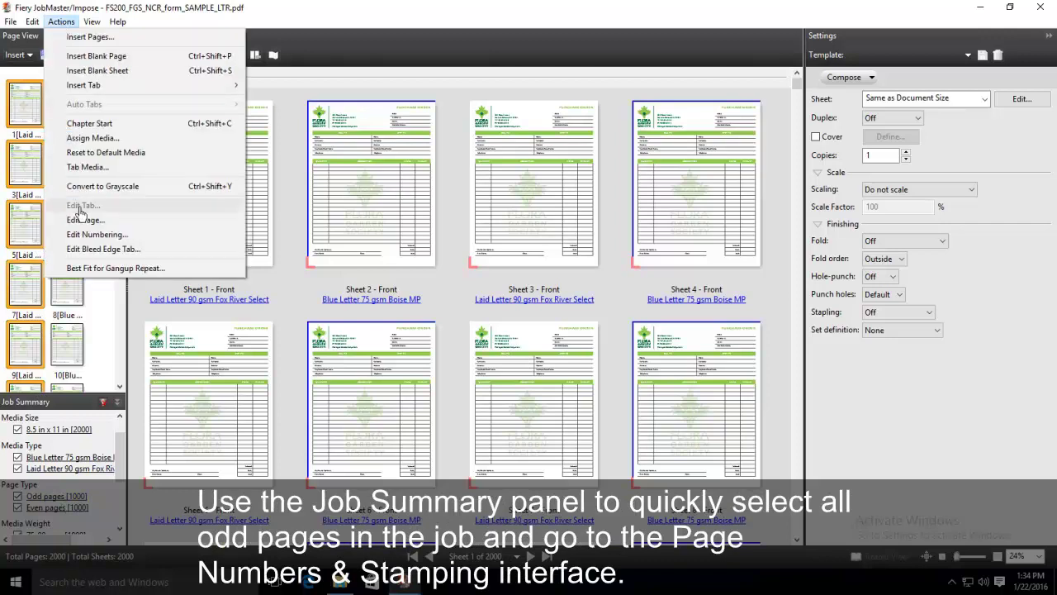
pyautogui.click(85, 235)
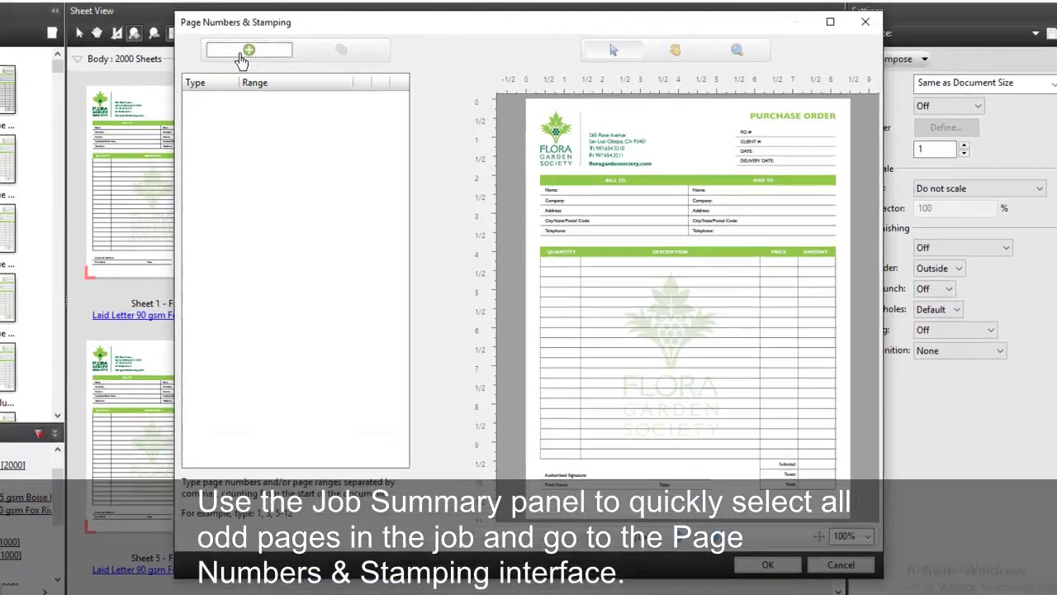
pyautogui.click(281, 73)
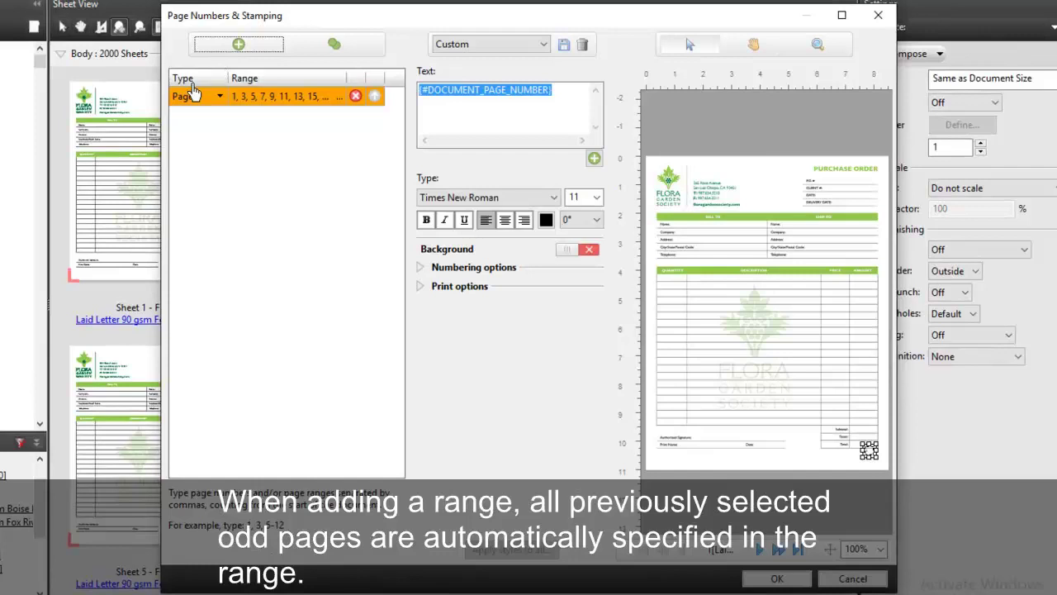
pyautogui.click(572, 101)
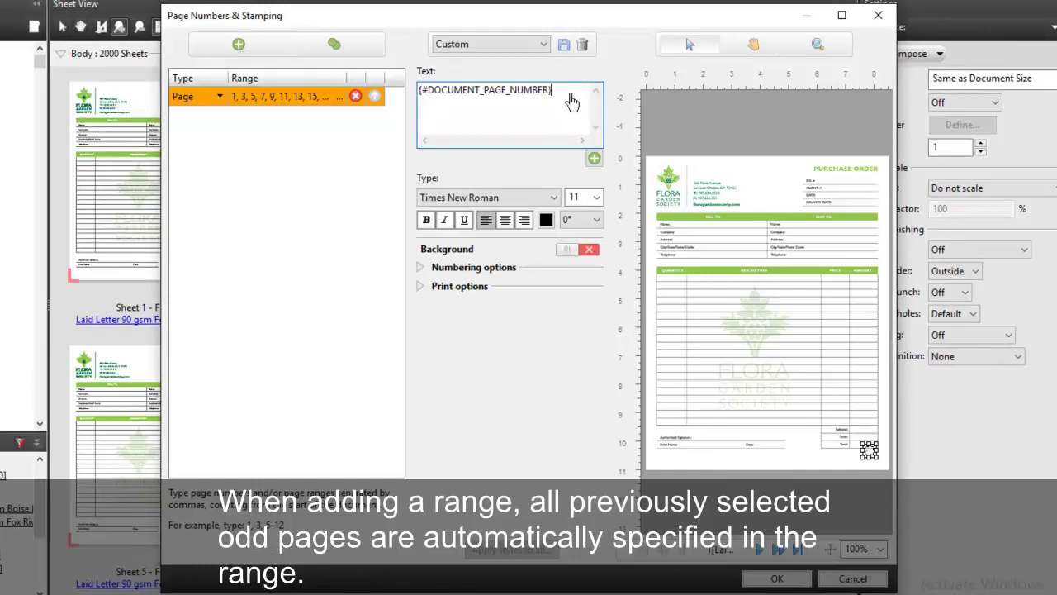
pyautogui.moveTo(572, 101); pyautogui.dragTo(406, 97)
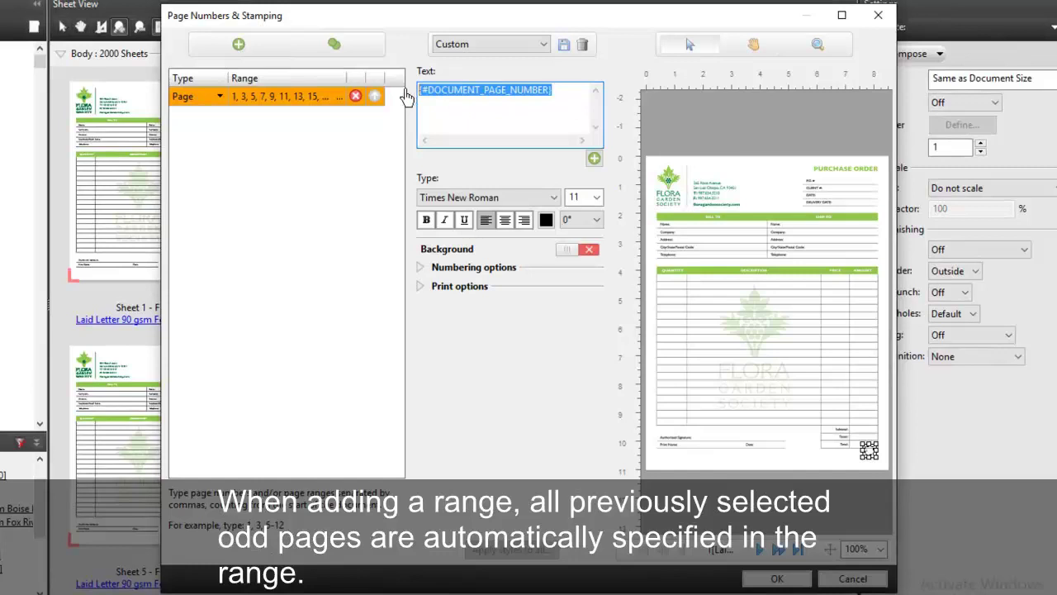
pyautogui.write('COMPANY COPY')
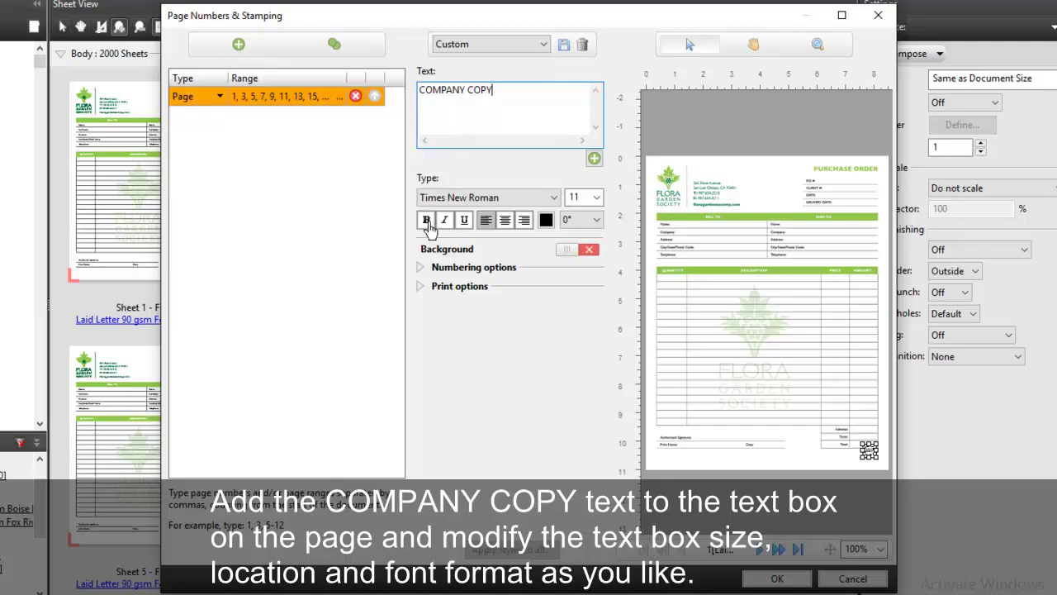
# Place the COMPANY COPY stamp across the page top in bold 26 pt teal Arial.
pyautogui.moveTo(864, 455); pyautogui.dragTo(722, 181)
pyautogui.click(588, 197)
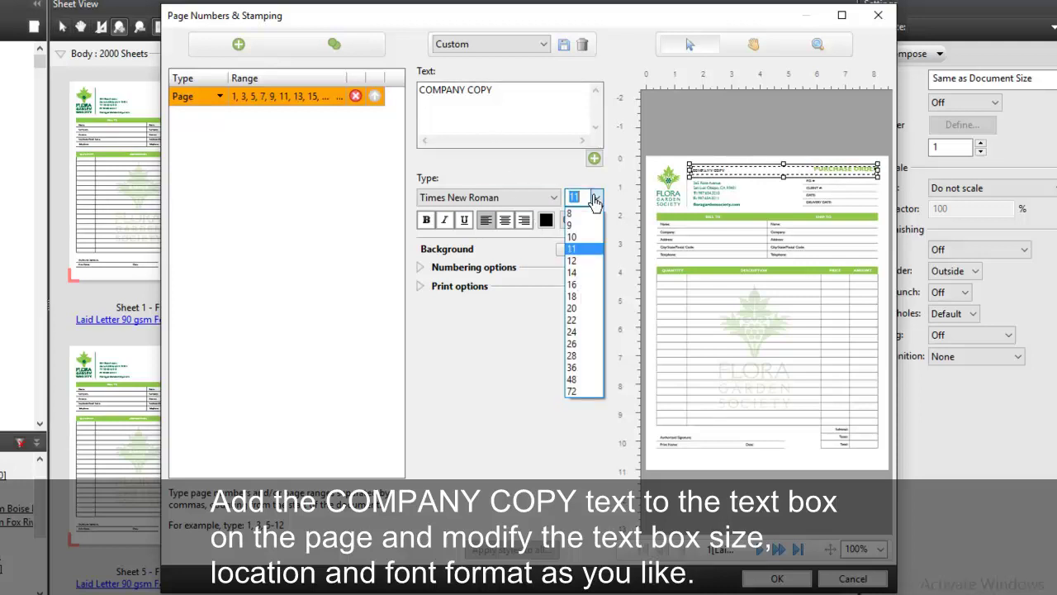
pyautogui.click(573, 344)
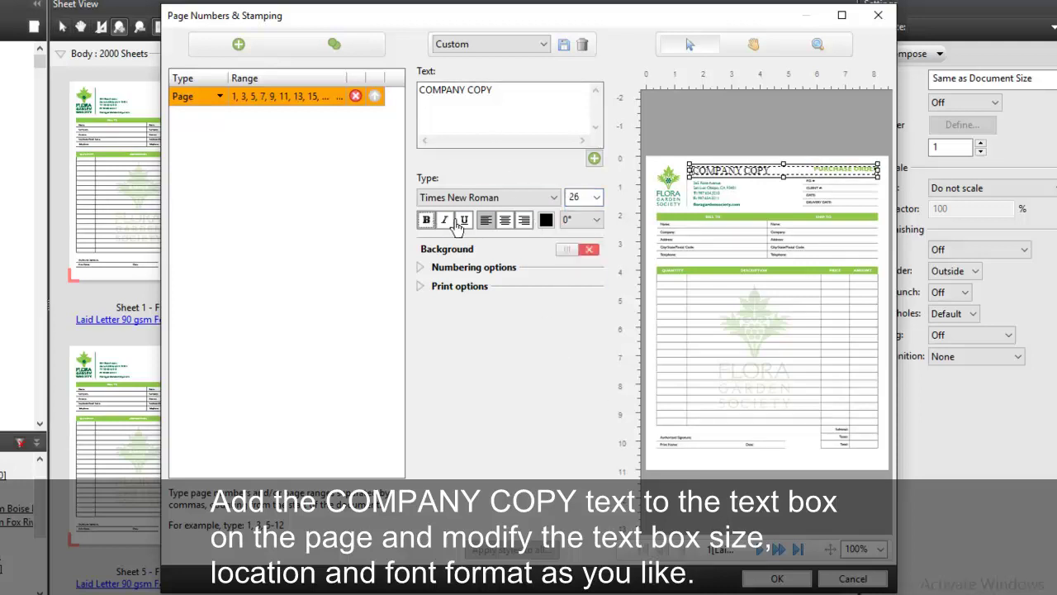
pyautogui.click(427, 220)
pyautogui.click(551, 205)
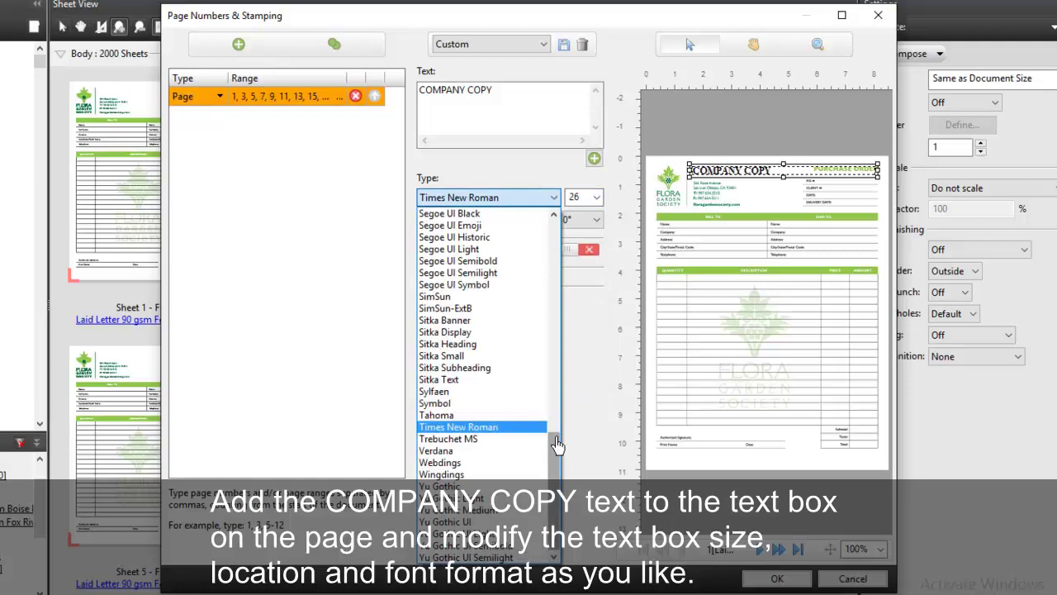
pyautogui.moveTo(558, 496); pyautogui.dragTo(560, 223)
pyautogui.click(487, 215)
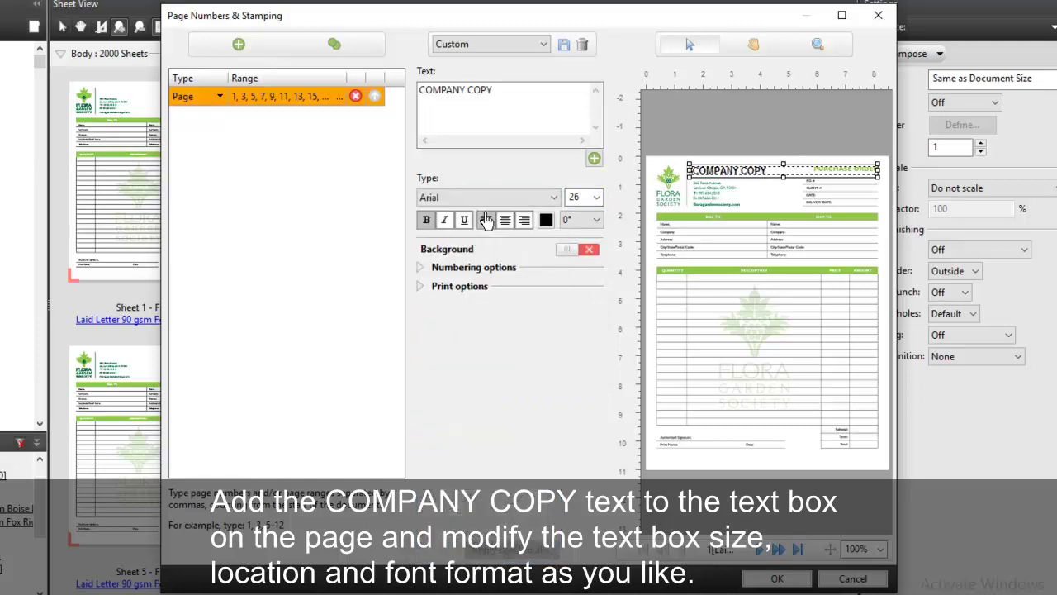
pyautogui.click(545, 219)
pyautogui.click(267, 166)
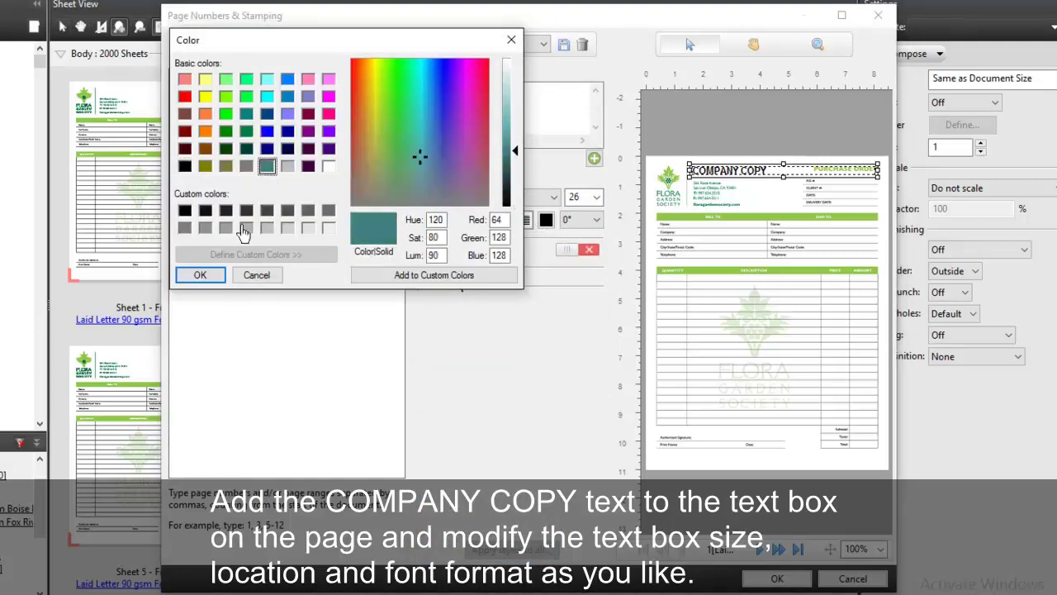
pyautogui.click(201, 276)
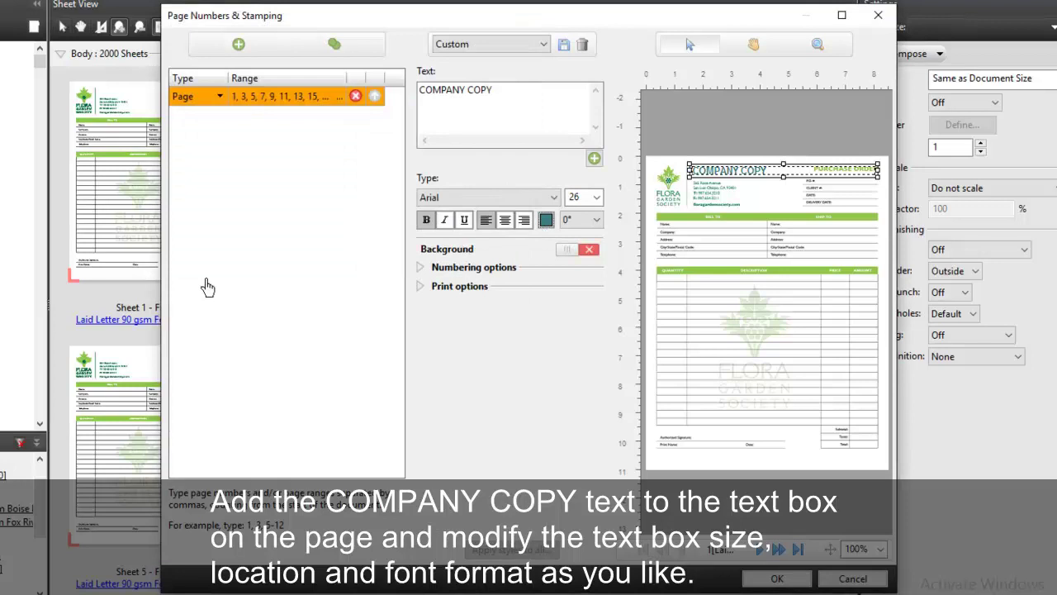
pyautogui.click(759, 550)
# Page through the preview to check the COMPANY COPY stamp on pages 2–4.
pyautogui.click(759, 550)
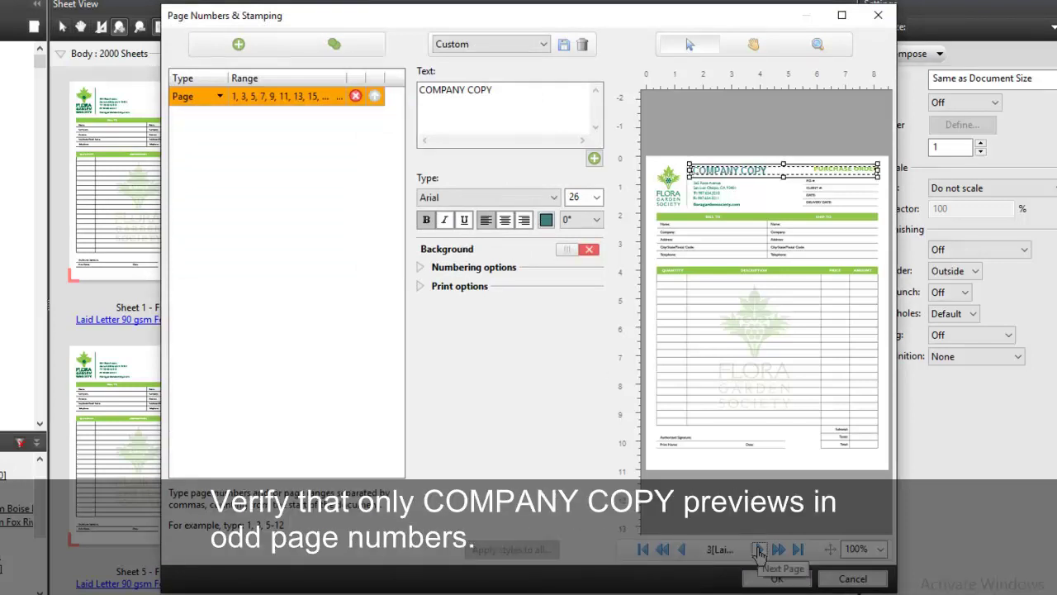
pyautogui.click(759, 550)
pyautogui.click(758, 550)
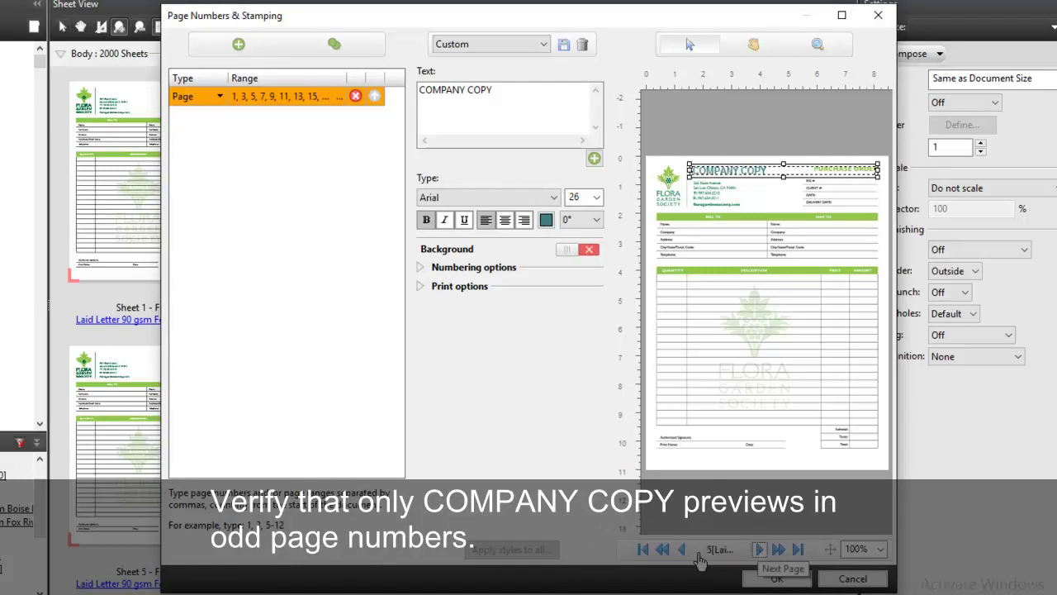
pyautogui.click(638, 550)
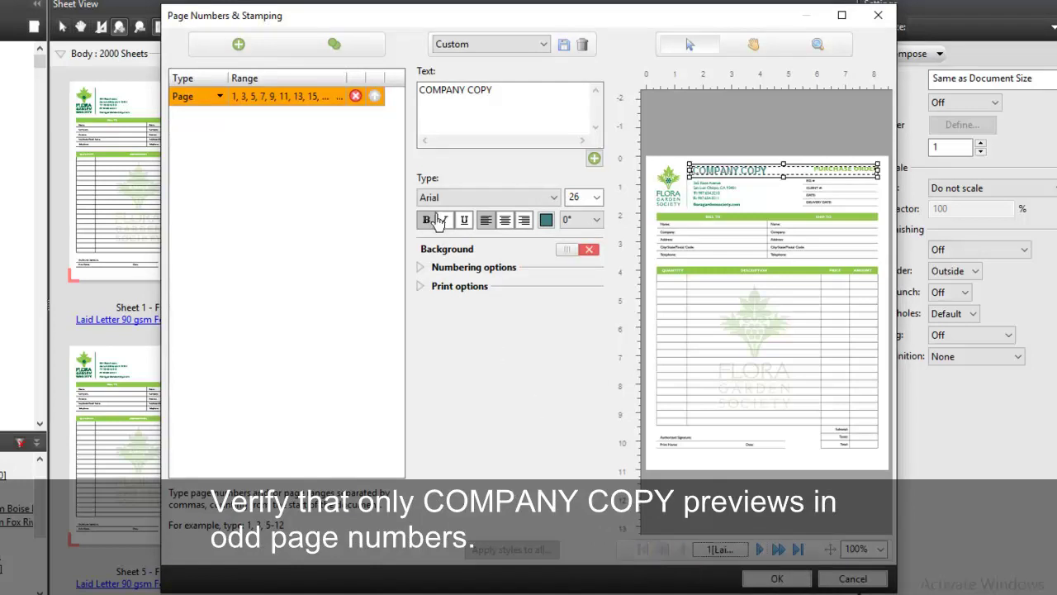
# Duplicate the stamp range and set it to repeat every 2nd page starting at page 2.
pyautogui.click(330, 48)
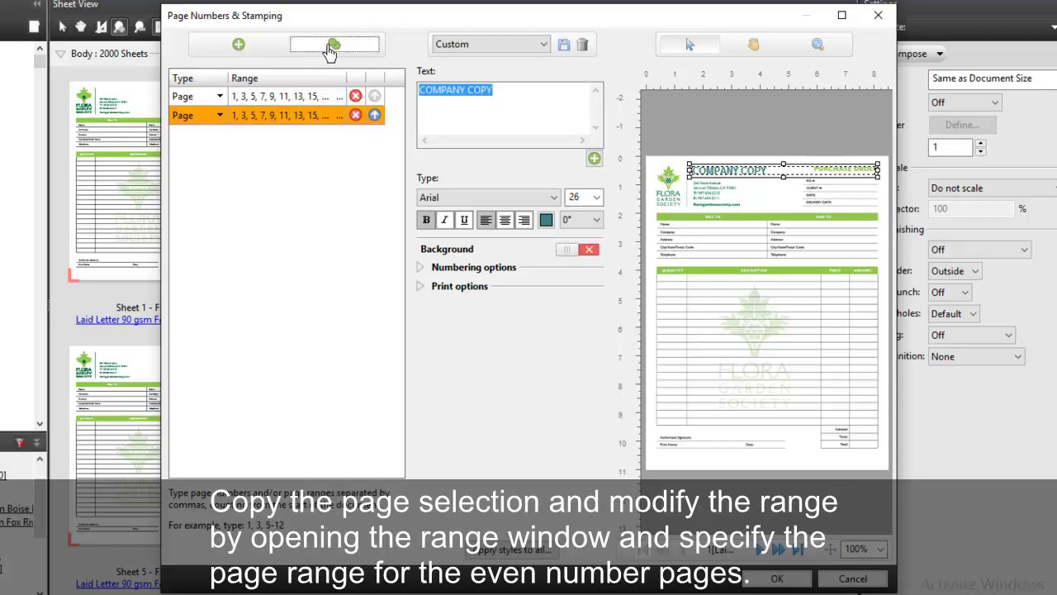
pyautogui.click(333, 121)
pyautogui.click(338, 123)
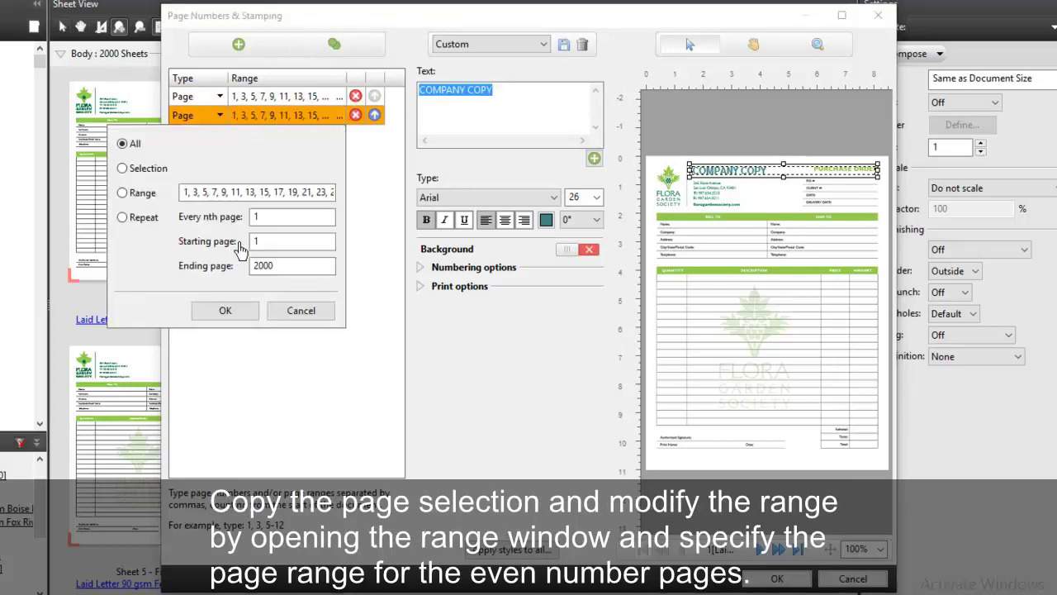
pyautogui.doubleClick(252, 218)
pyautogui.write('2')
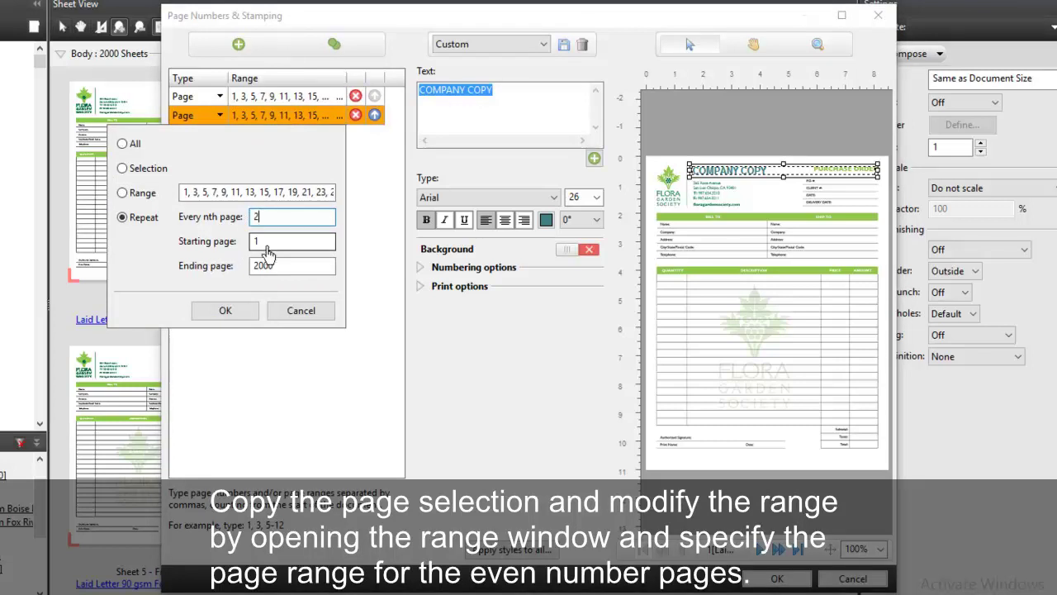
pyautogui.doubleClick(255, 241)
pyautogui.write('2')
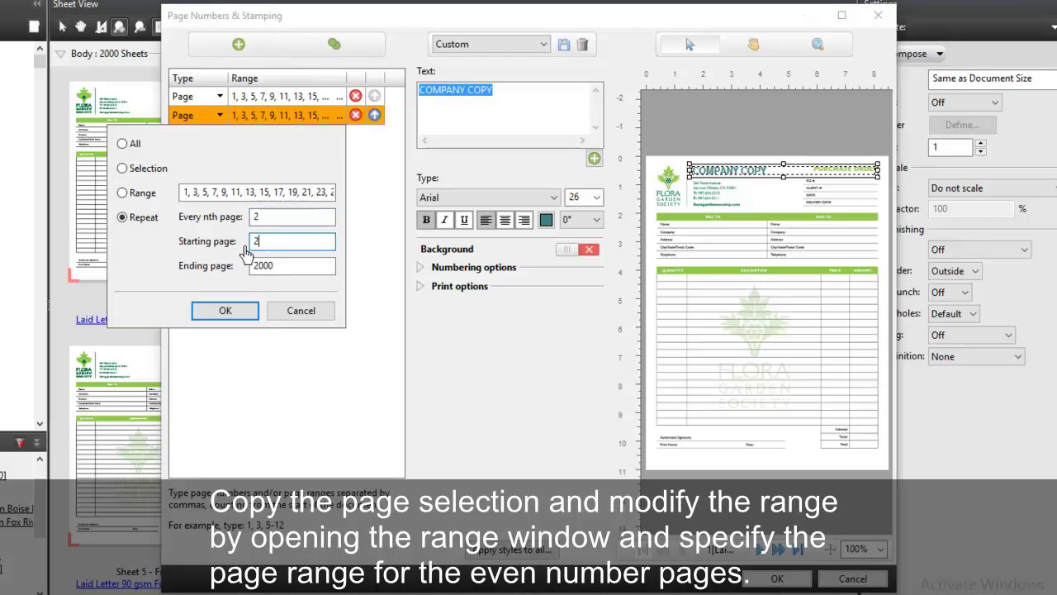
pyautogui.click(230, 312)
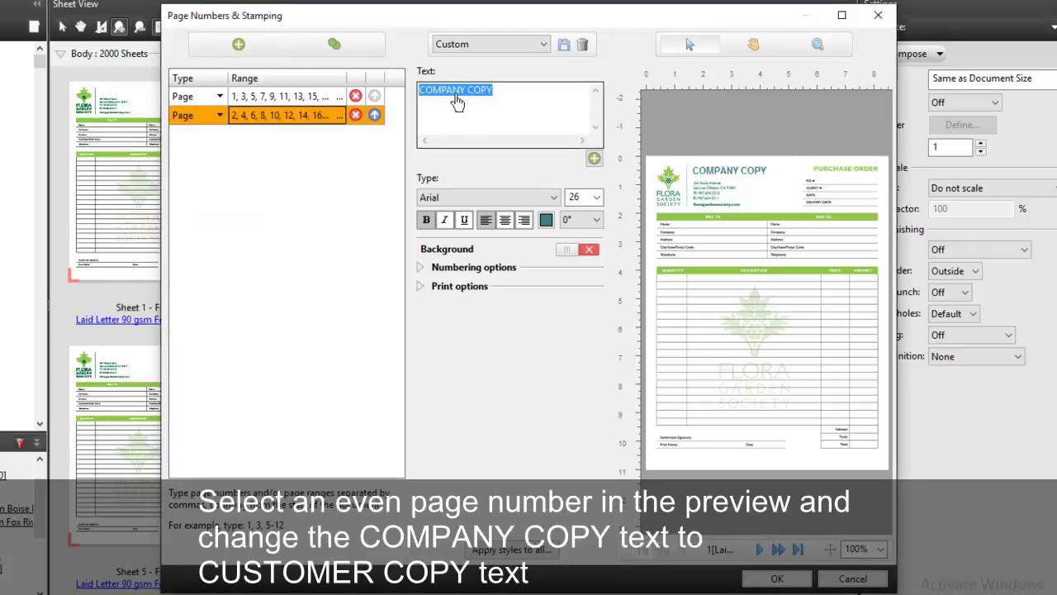
# Change the even-page stamp text to CUSTOMER COPY in navy.
pyautogui.click(777, 549)
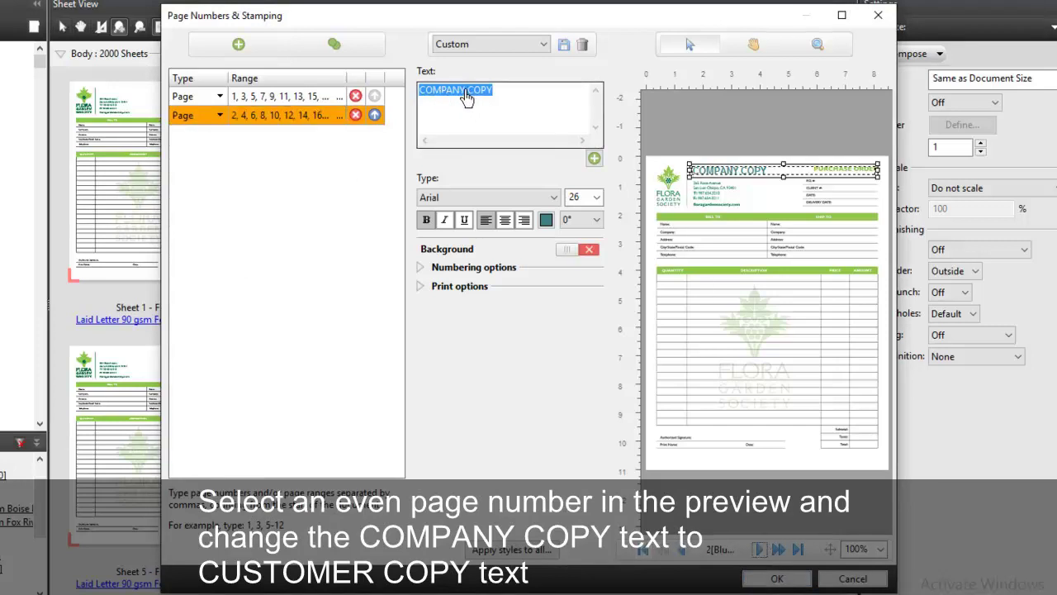
pyautogui.moveTo(465, 89); pyautogui.dragTo(380, 97)
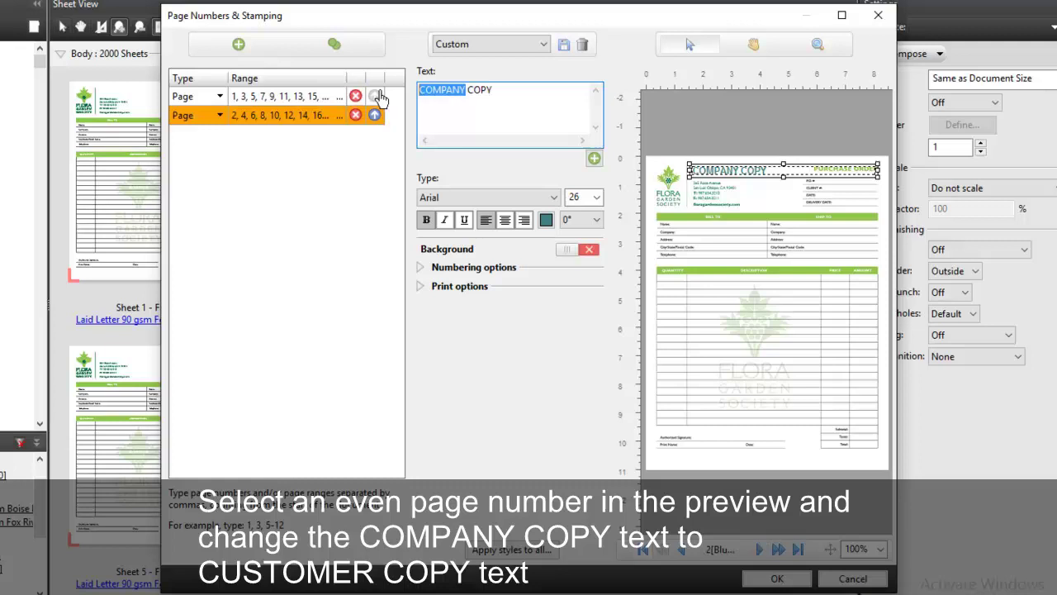
pyautogui.write('CUSTOMER')
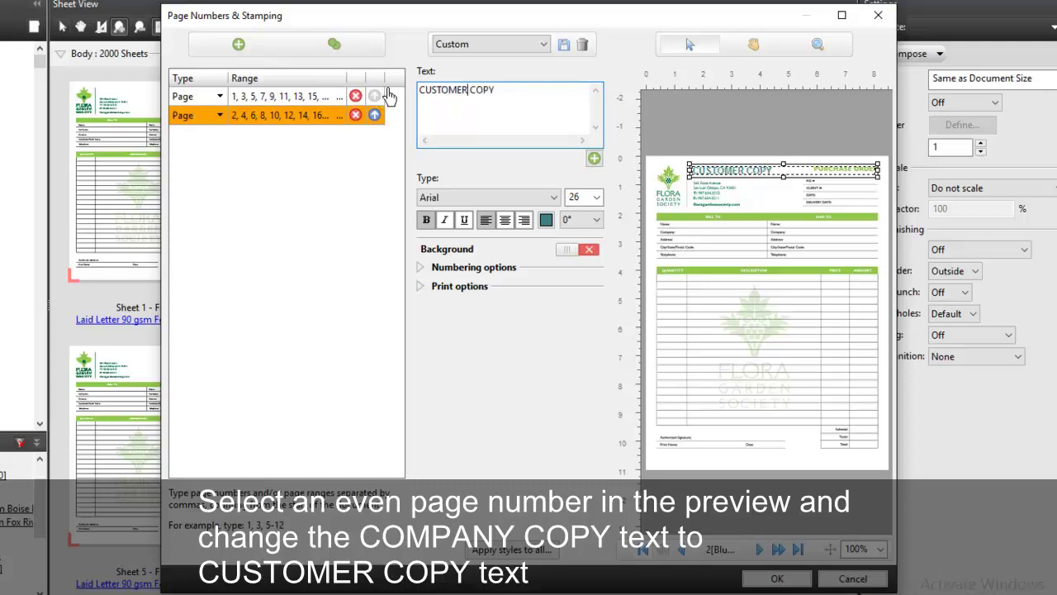
pyautogui.click(546, 221)
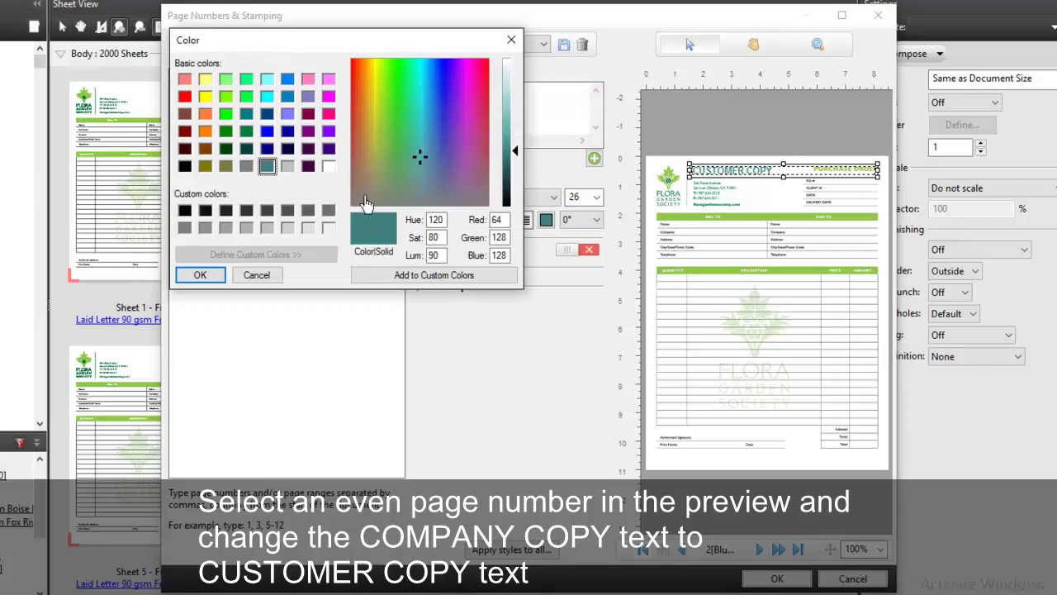
pyautogui.click(267, 149)
pyautogui.click(200, 274)
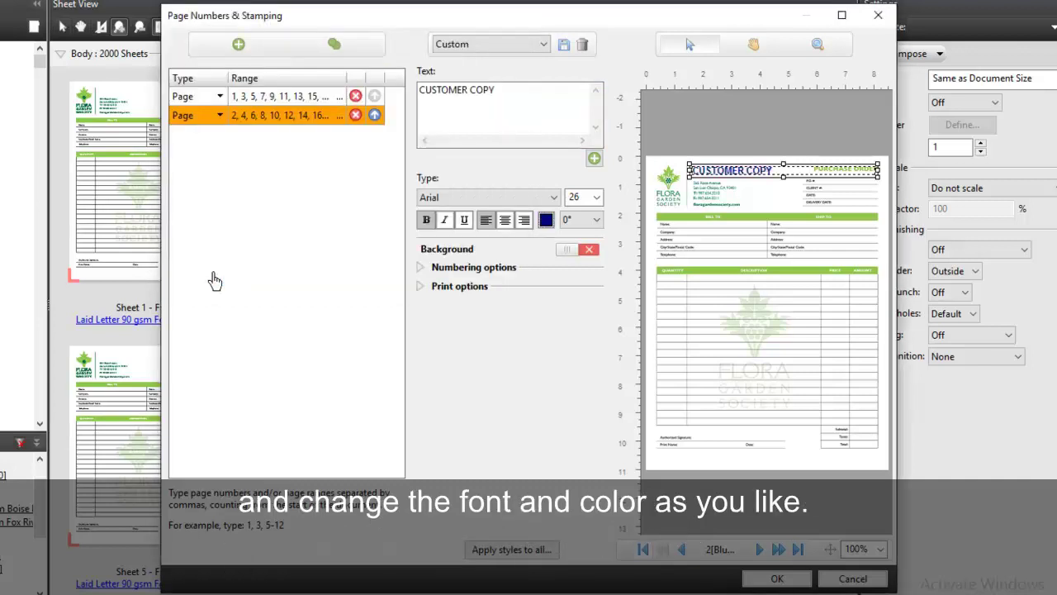
# Preview pages 3 to 6 to confirm the alternating COMPANY COPY and CUSTOMER COPY stamps.
pyautogui.click(759, 550)
pyautogui.click(759, 550)
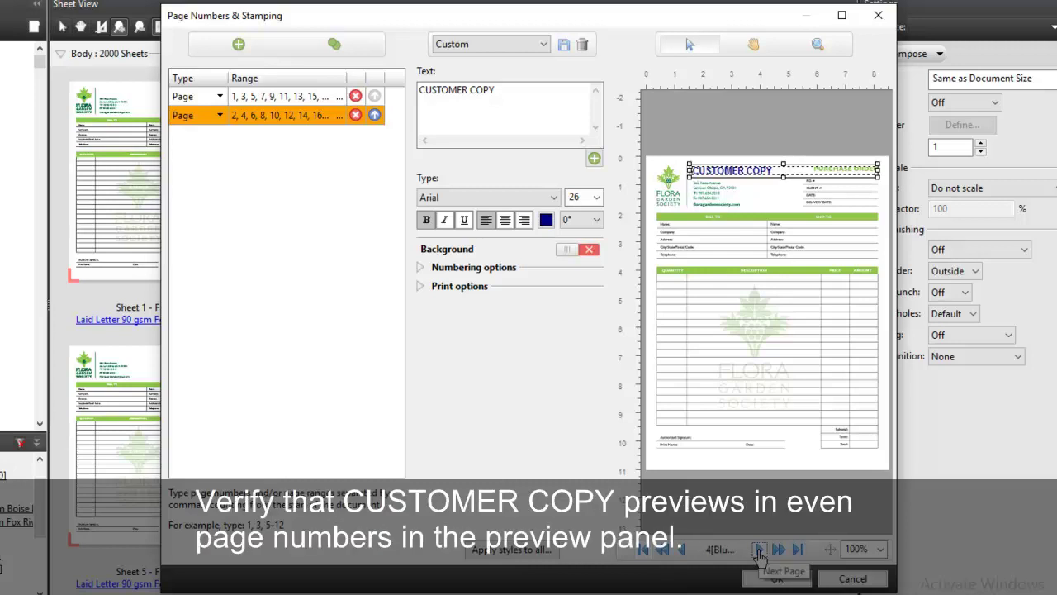
pyautogui.click(759, 550)
pyautogui.click(759, 550)
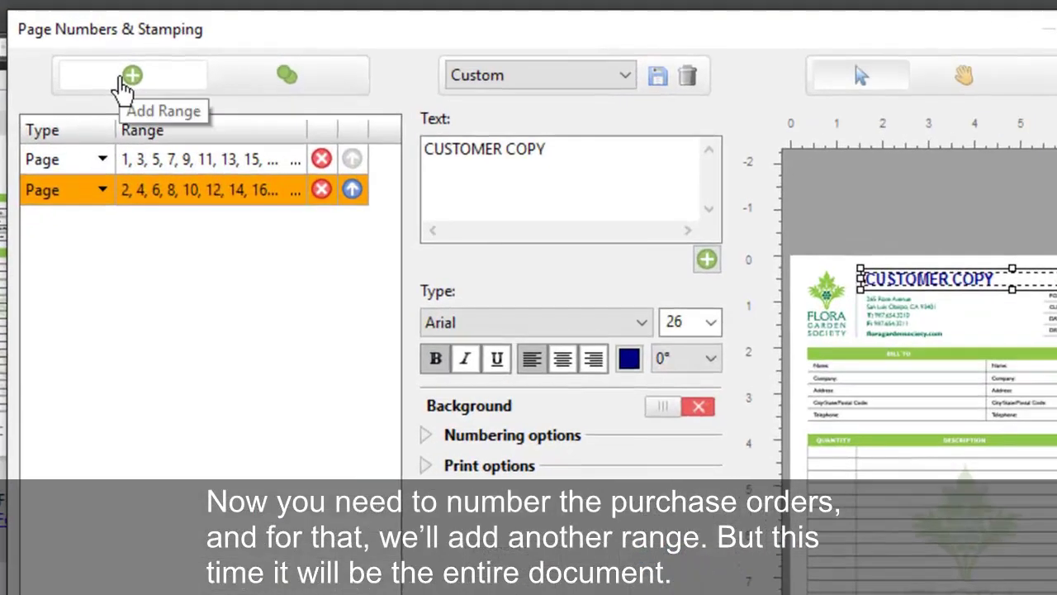
# Add a third stamp range of type Document covering all pages, ready to edit its page-number text.
pyautogui.click(124, 83)
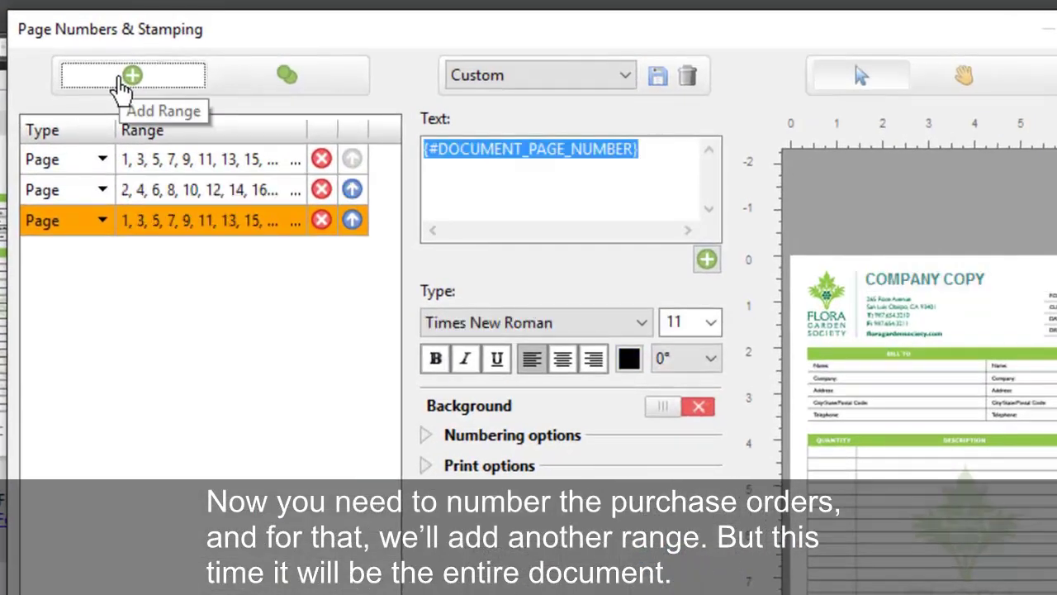
pyautogui.click(105, 225)
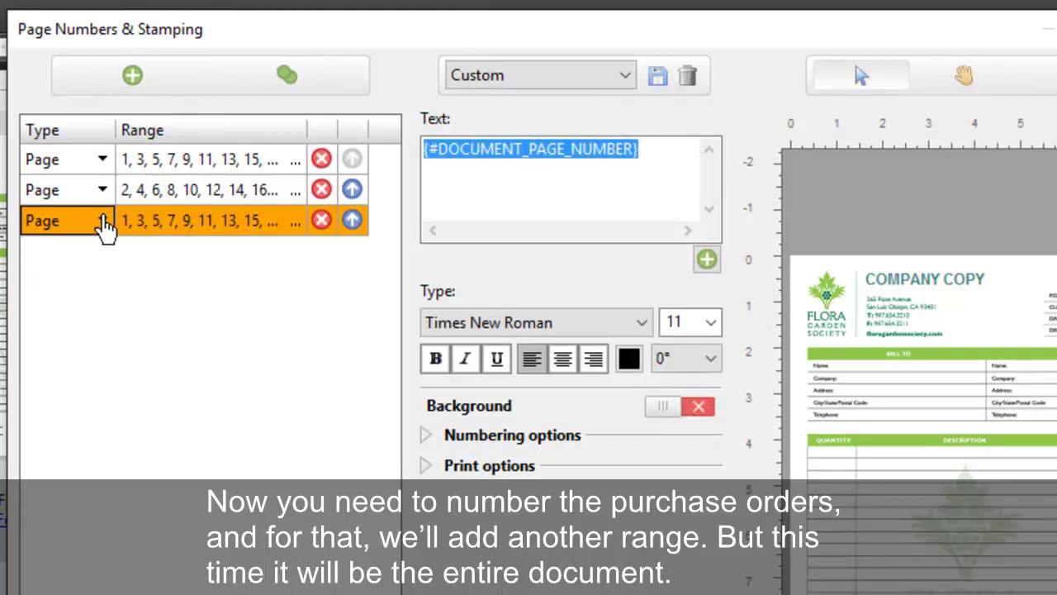
pyautogui.click(103, 221)
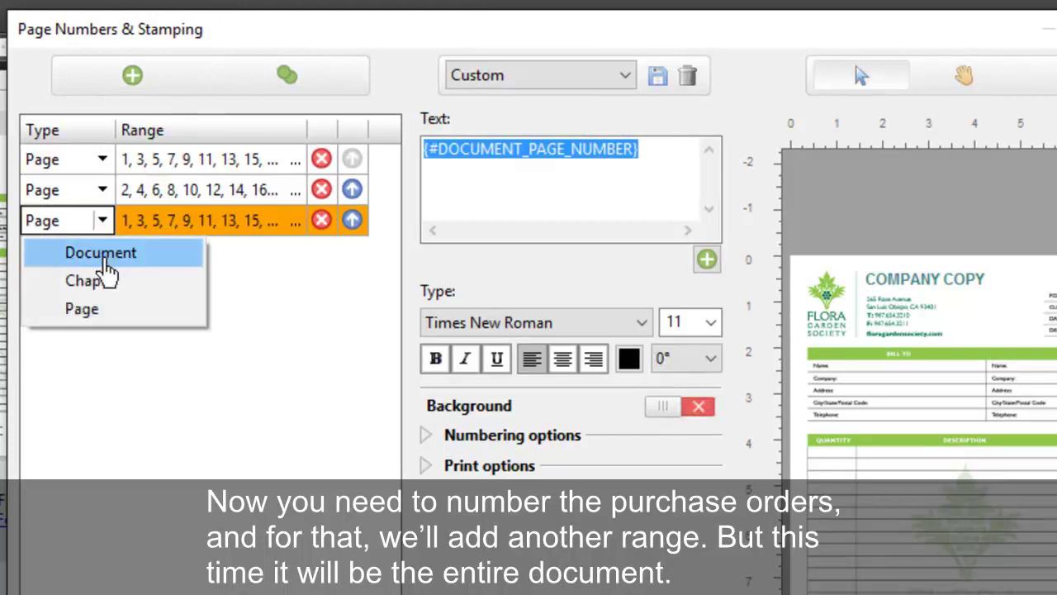
pyautogui.click(116, 250)
pyautogui.click(137, 200)
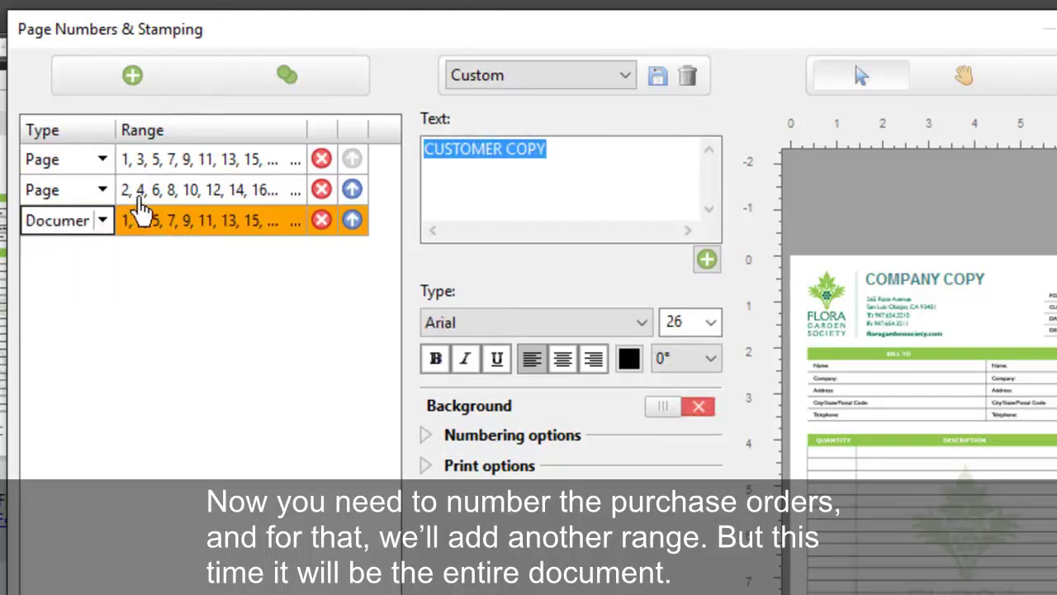
pyautogui.click(189, 233)
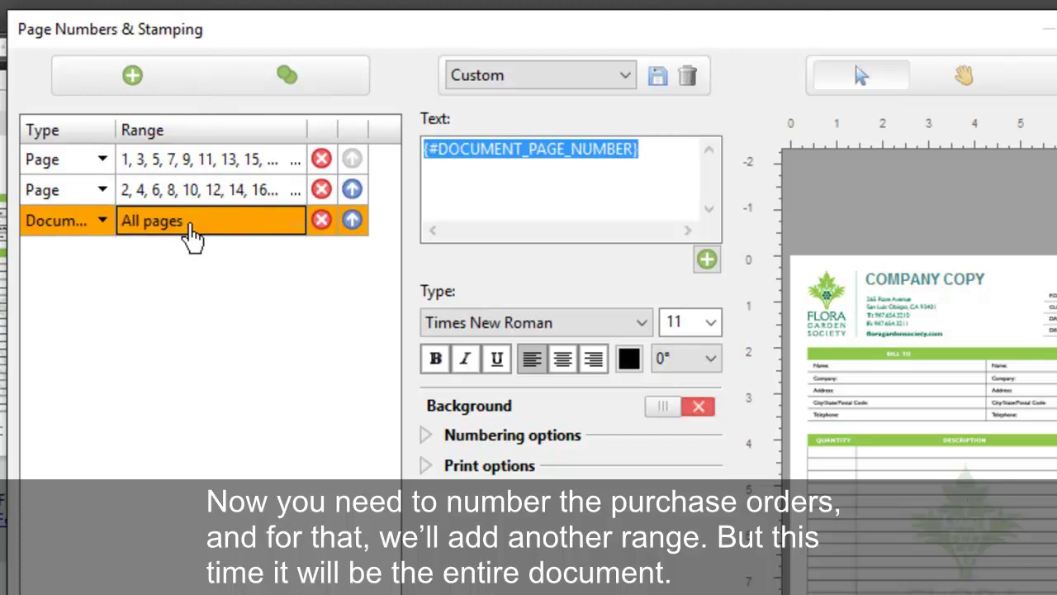
pyautogui.click(428, 165)
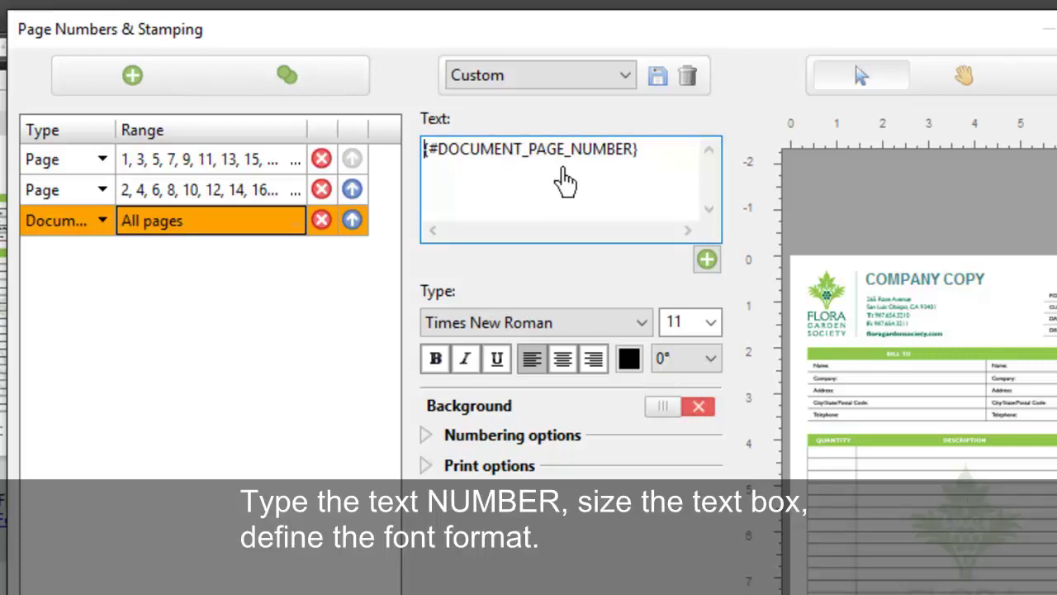
# Prefix the page number with NUMBER in a centred box along the page bottom, 26 pt Arial.
pyautogui.write('NUMBER')
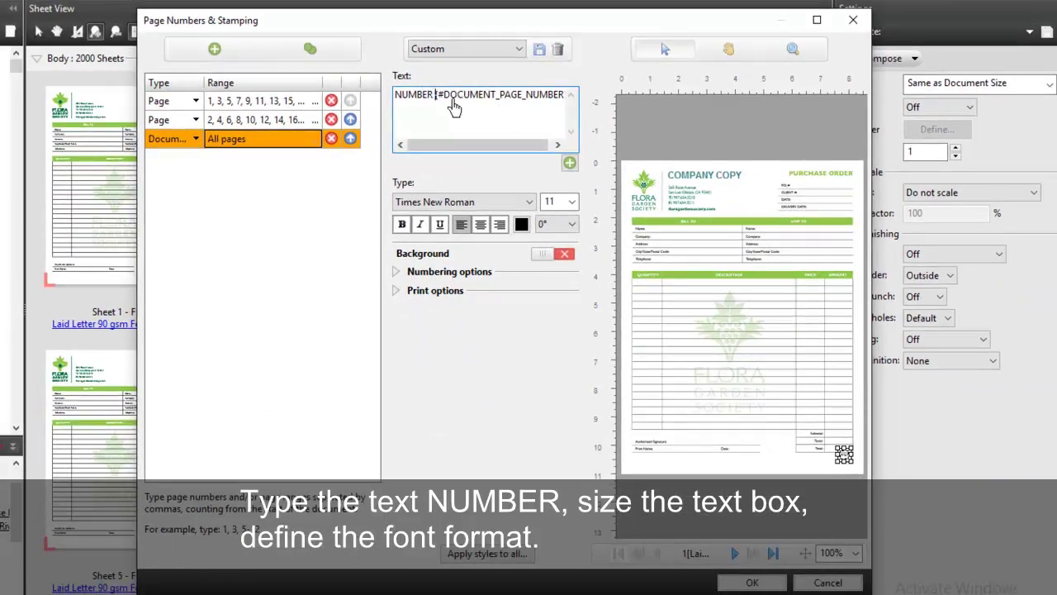
pyautogui.moveTo(846, 452); pyautogui.dragTo(633, 465)
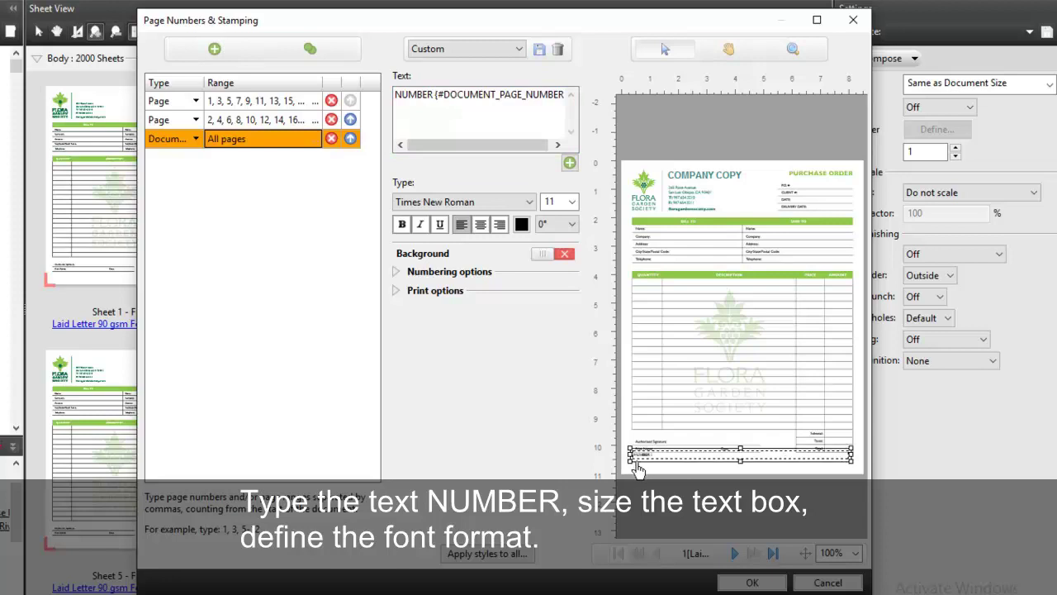
pyautogui.click(482, 226)
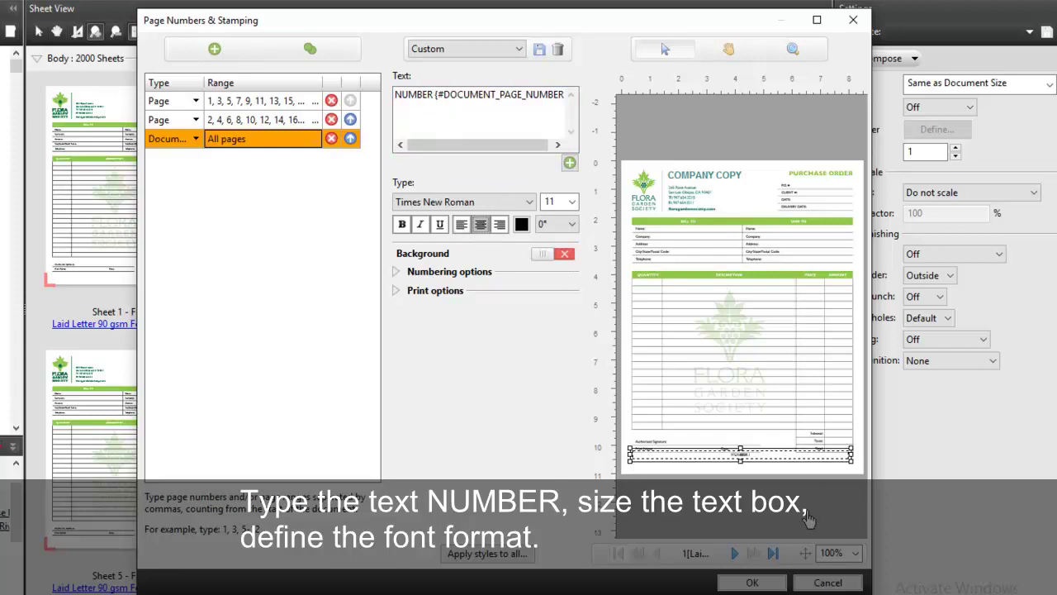
pyautogui.moveTo(762, 464); pyautogui.dragTo(768, 468)
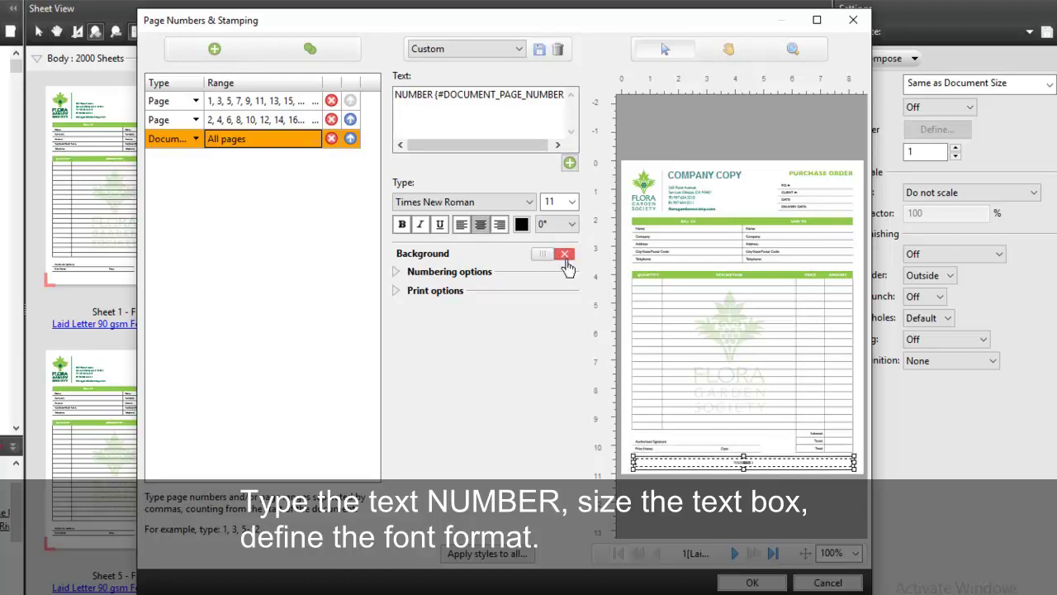
pyautogui.click(572, 204)
pyautogui.click(567, 357)
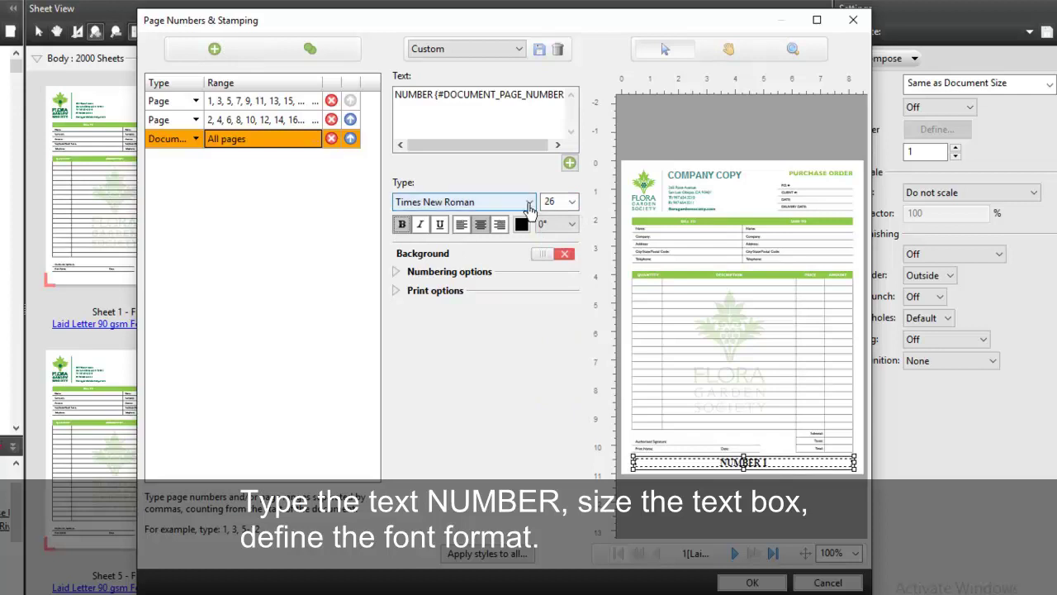
pyautogui.click(529, 202)
pyautogui.scroll(12, 537, 280)
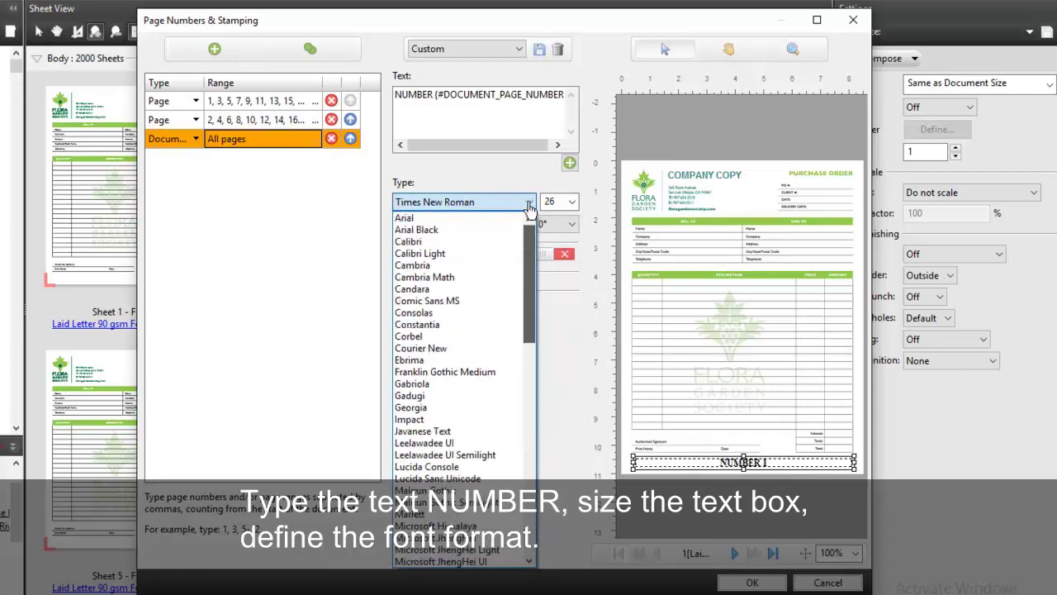
pyautogui.click(438, 218)
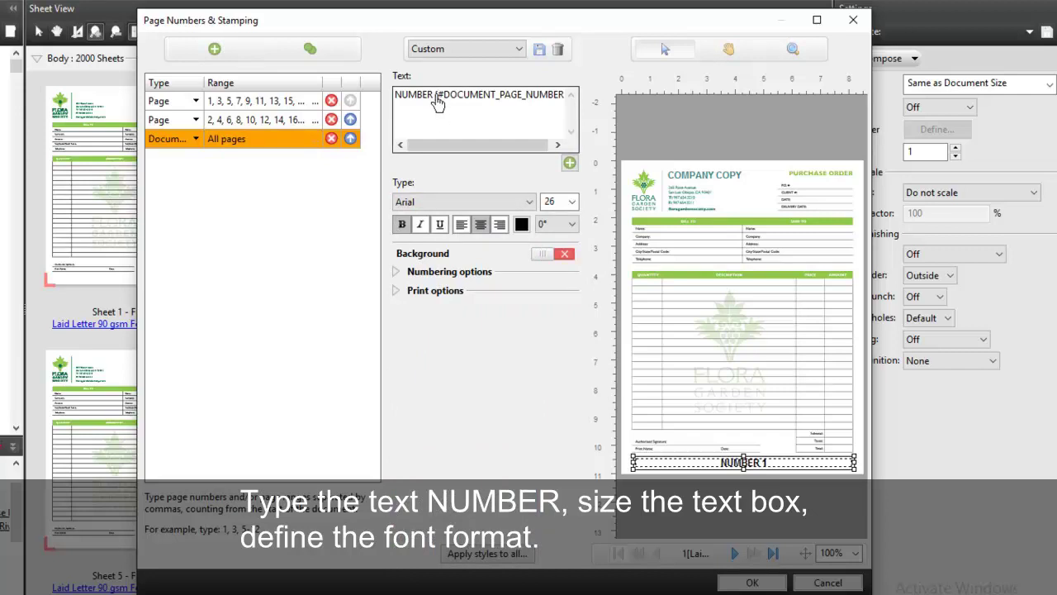
pyautogui.click(440, 98)
# Make the number five digits (05:), custom-numbered from 1234 and repeated twice per number.
pyautogui.write('05:')
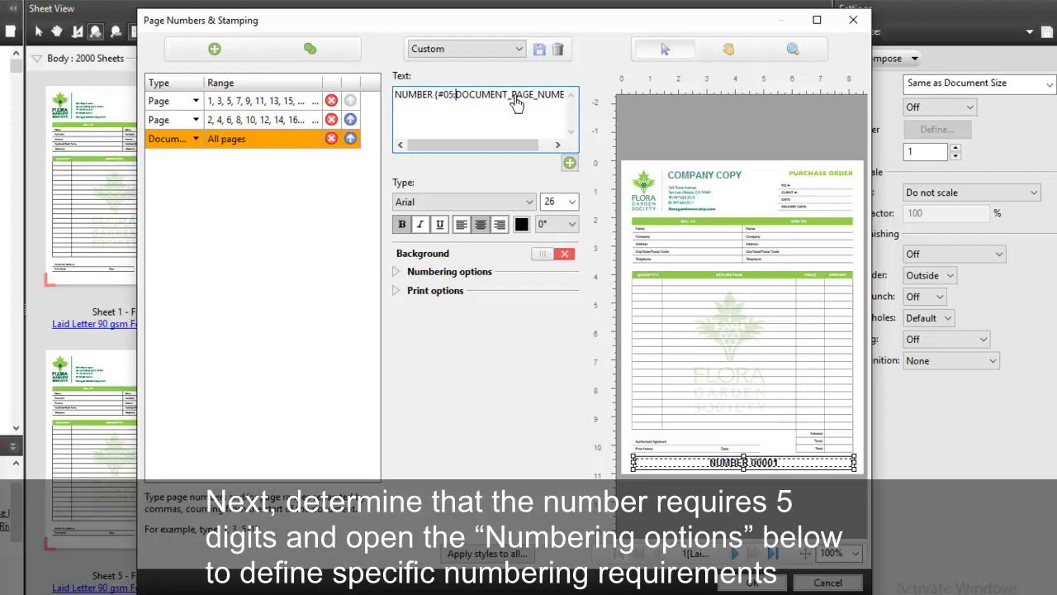
pyautogui.click(397, 273)
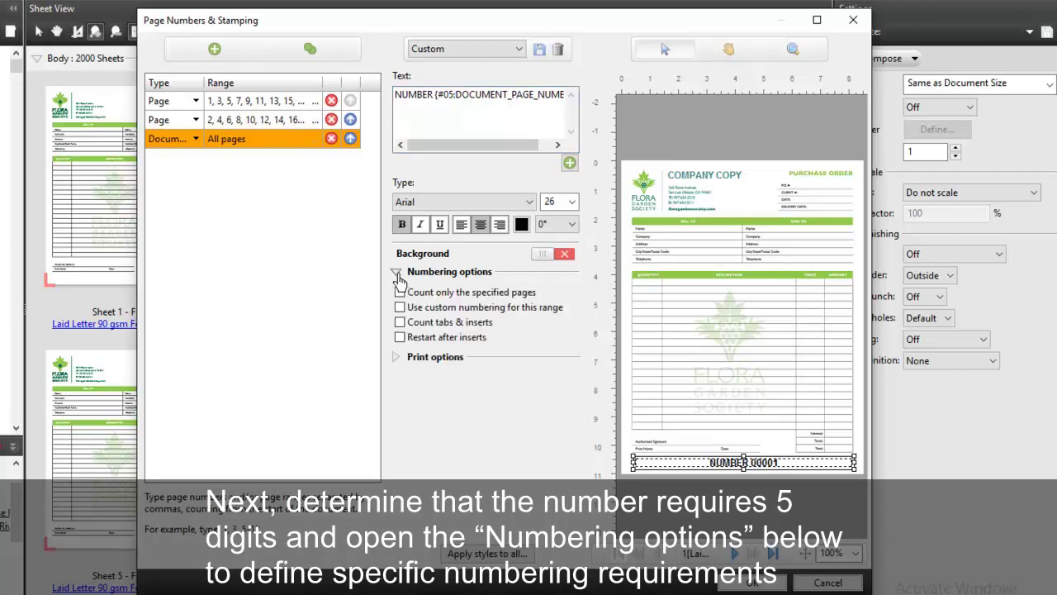
pyautogui.click(399, 292)
pyautogui.click(400, 307)
pyautogui.click(418, 344)
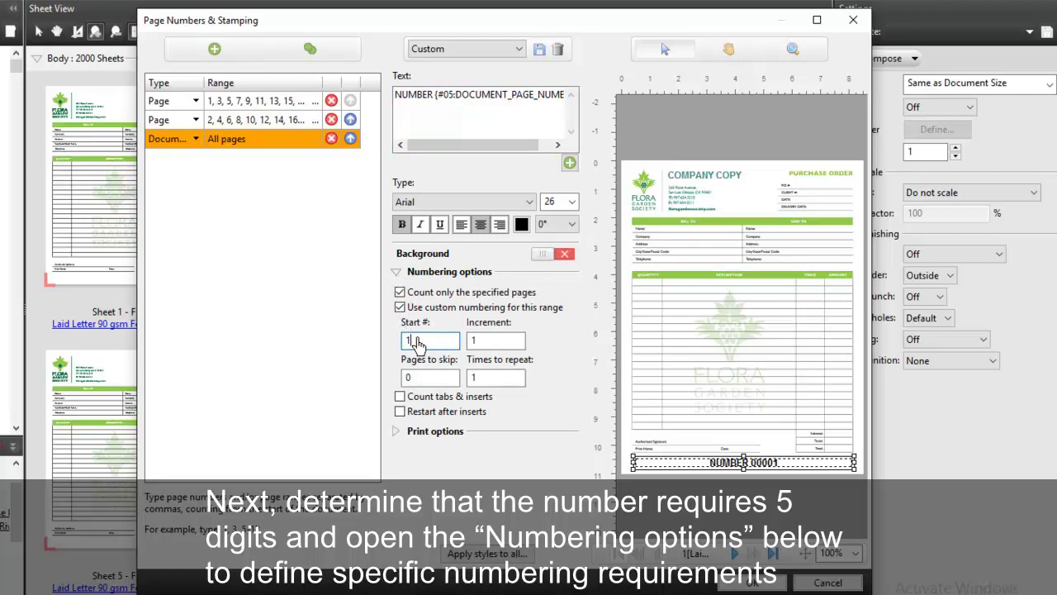
pyautogui.write('20')
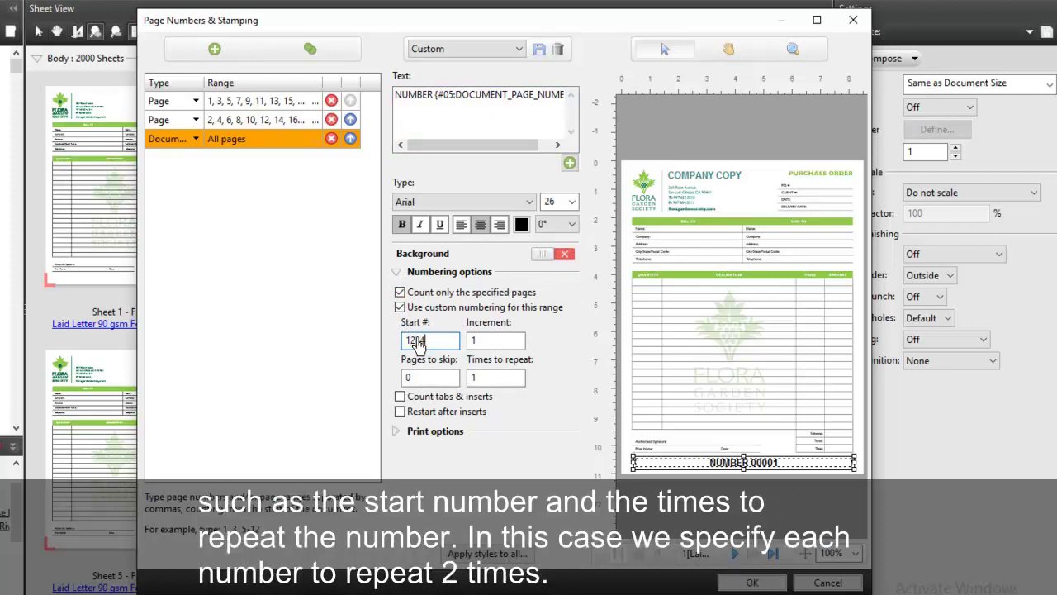
pyautogui.write('4')
pyautogui.doubleClick(472, 378)
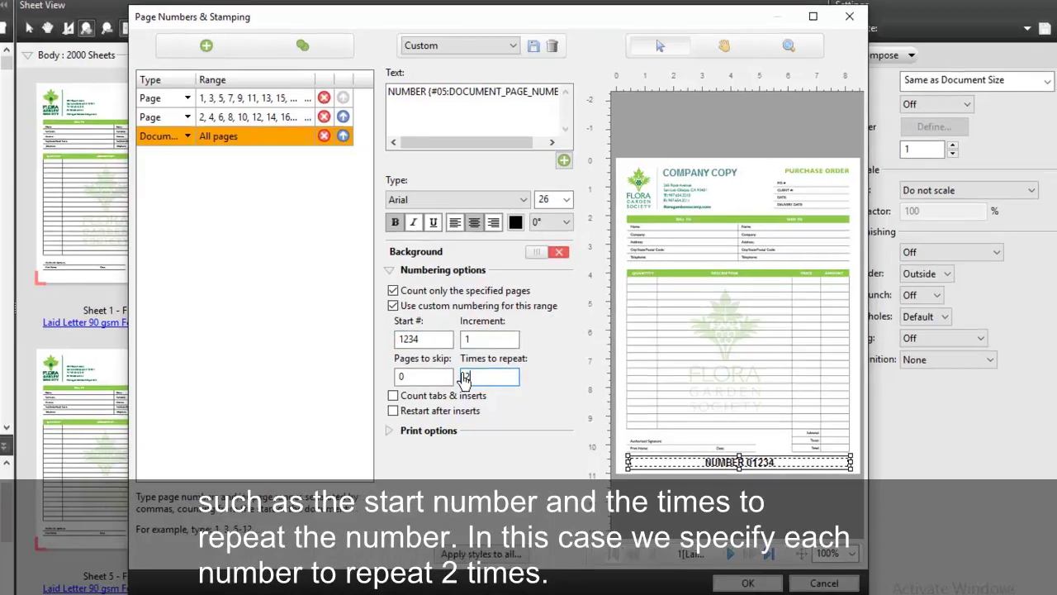
pyautogui.write('2')
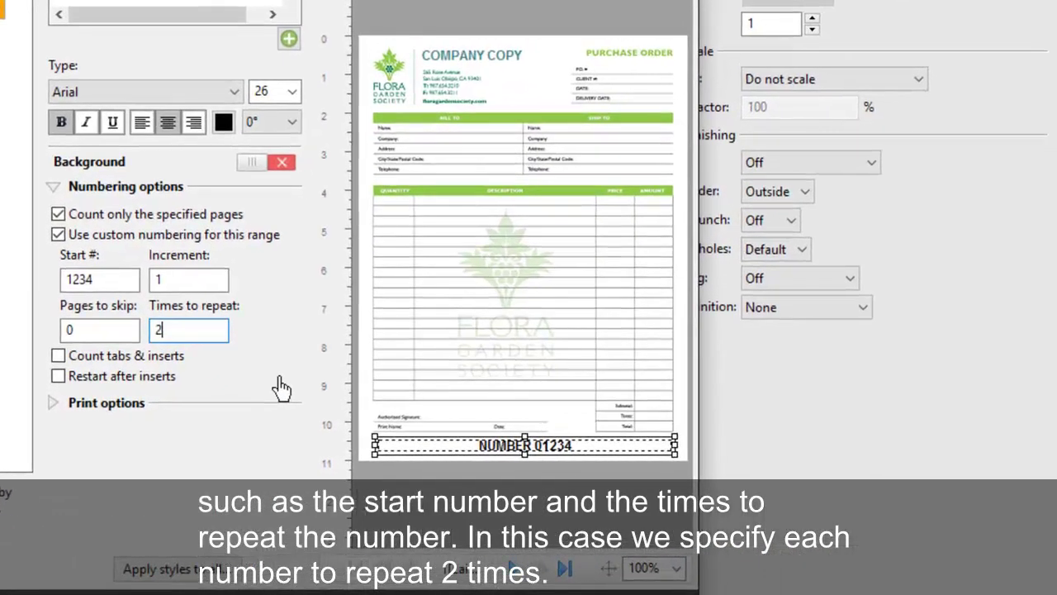
# Page through the preview to confirm each copy pair shares numbers 01234 through 01237.
pyautogui.click(517, 575)
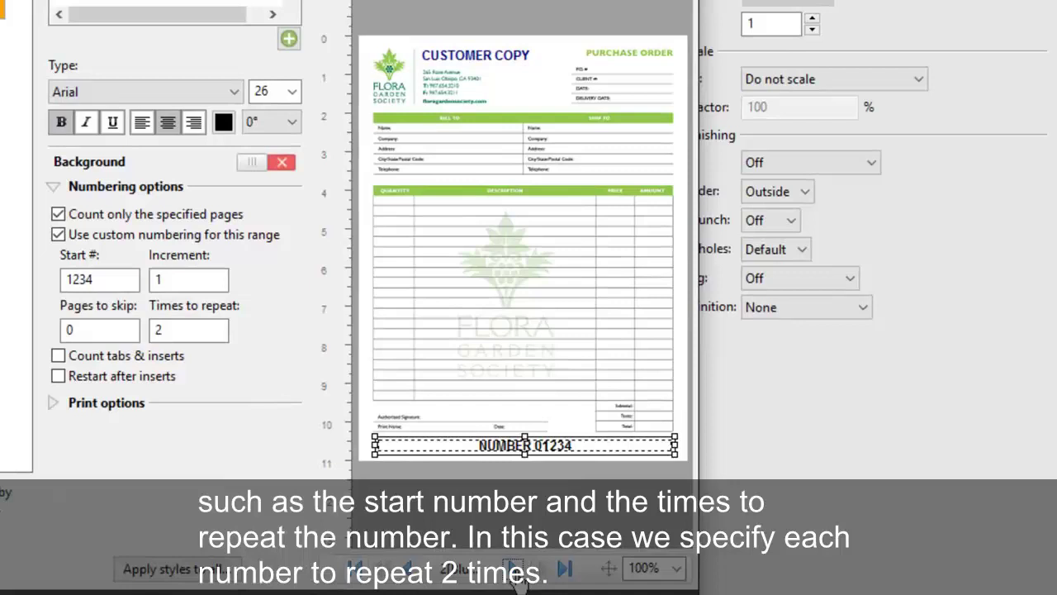
pyautogui.click(517, 574)
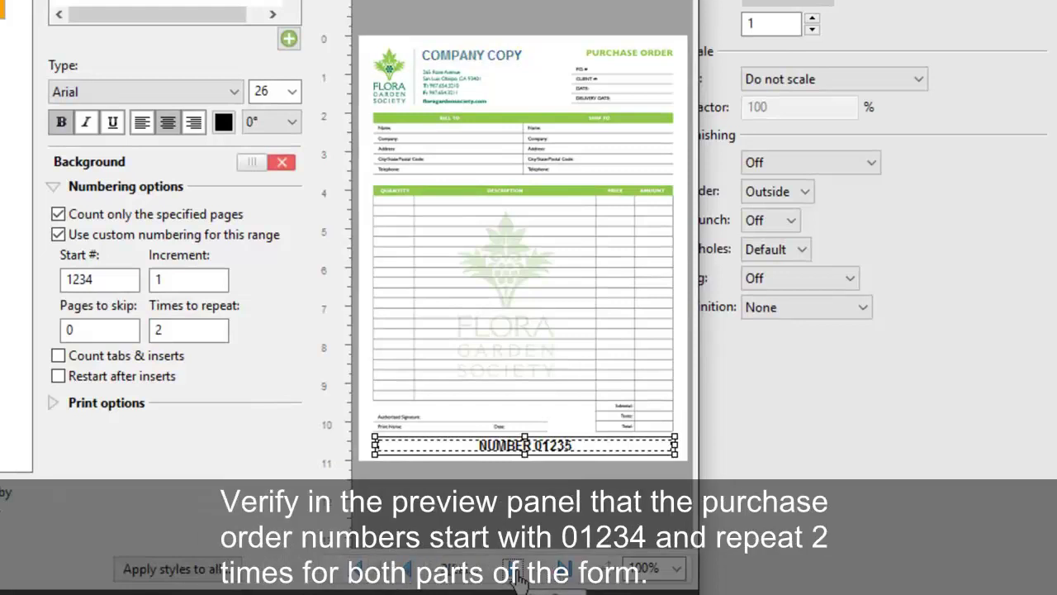
pyautogui.click(517, 575)
pyautogui.click(517, 575)
pyautogui.click(517, 575)
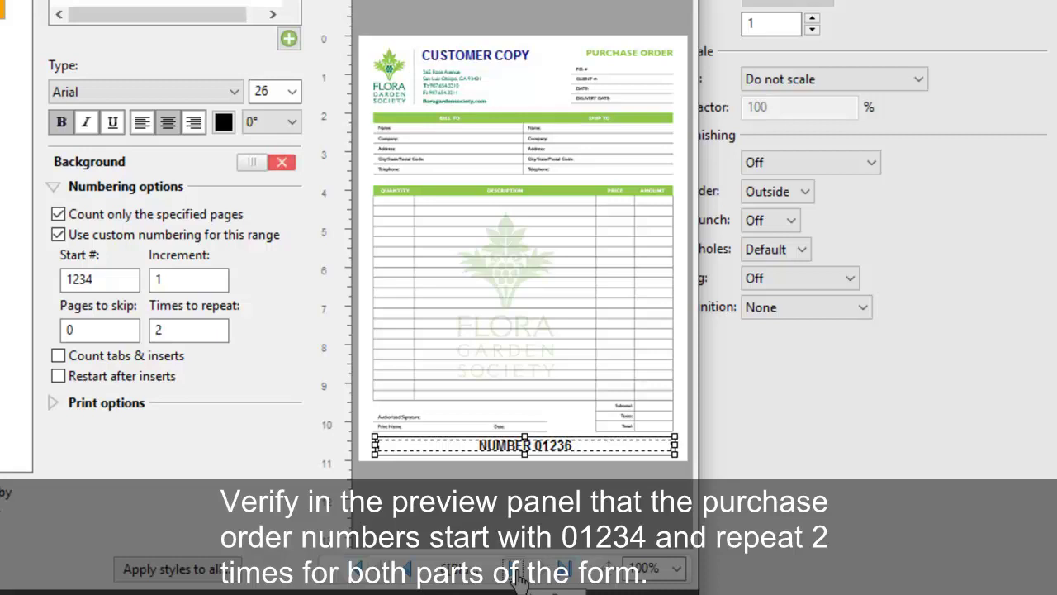
pyautogui.click(517, 575)
pyautogui.click(517, 575)
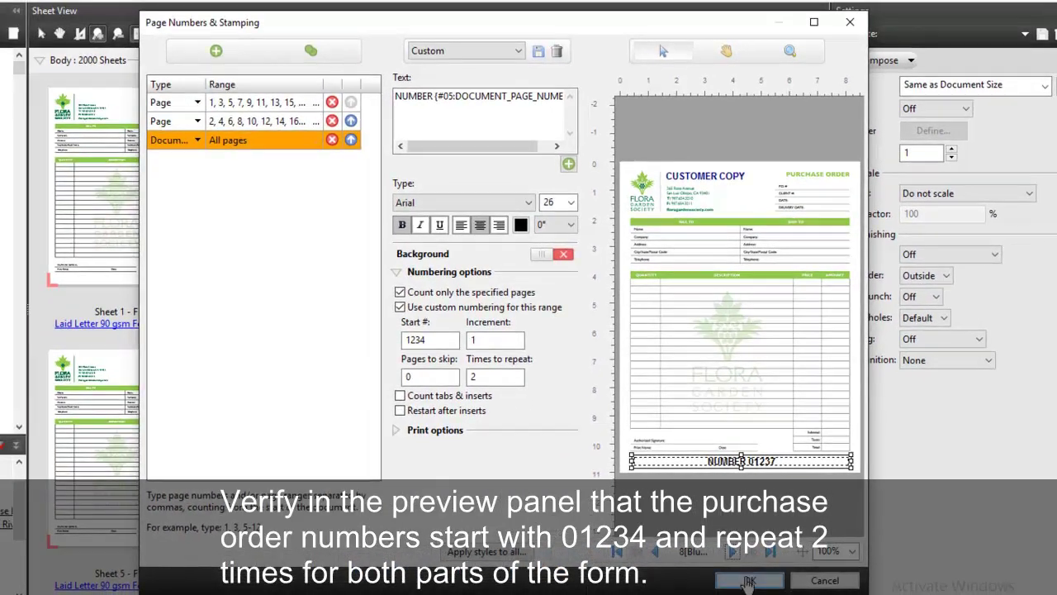
# Apply the numbering stamps, save the 2000-page NCR job, and bring up its actions in Command WorkStation.
pyautogui.click(748, 581)
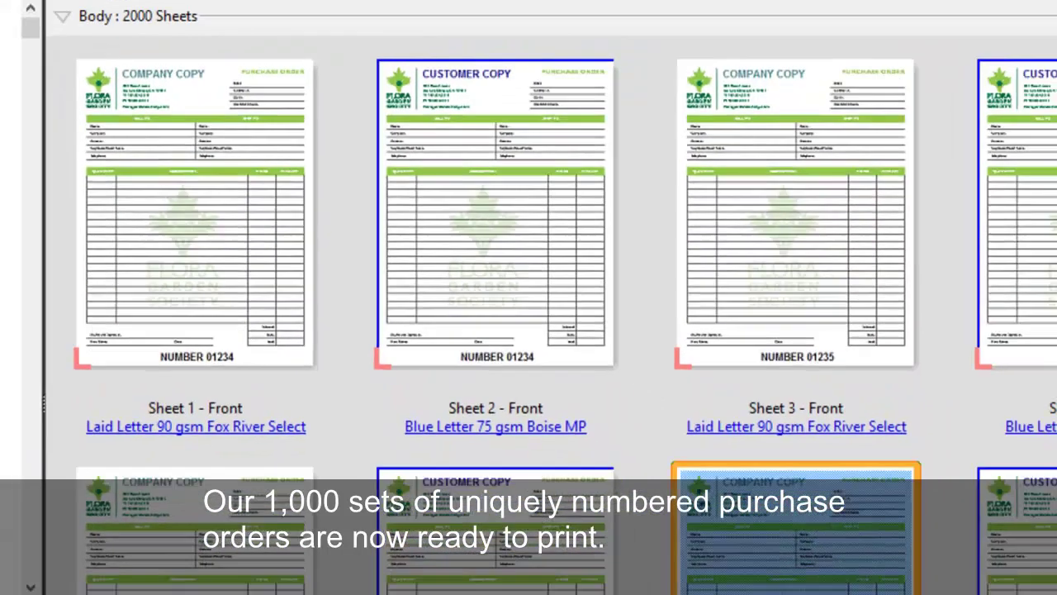
pyautogui.click(12, 23)
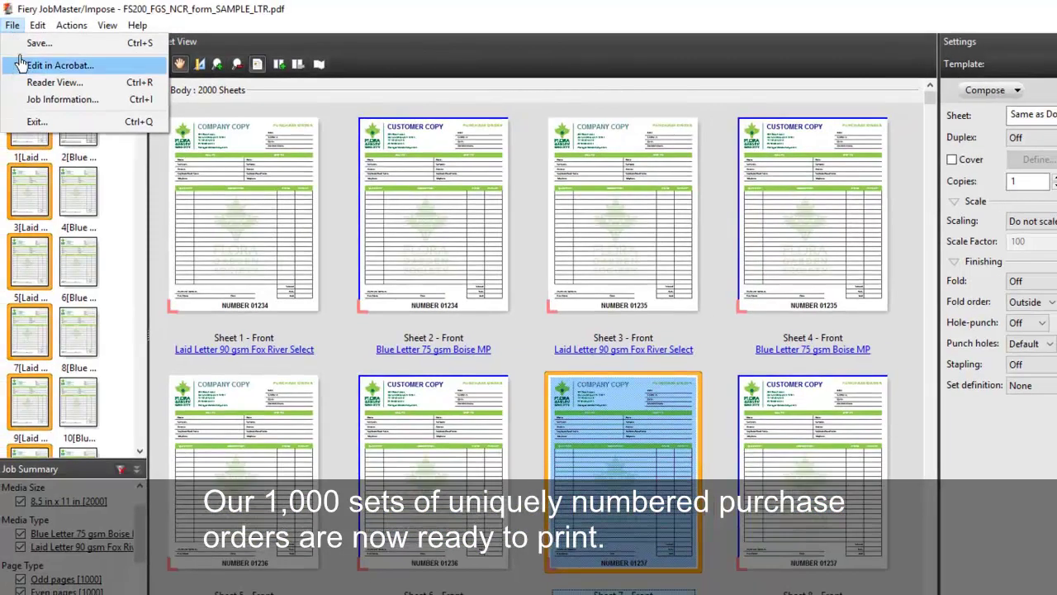
pyautogui.click(25, 43)
pyautogui.click(636, 400)
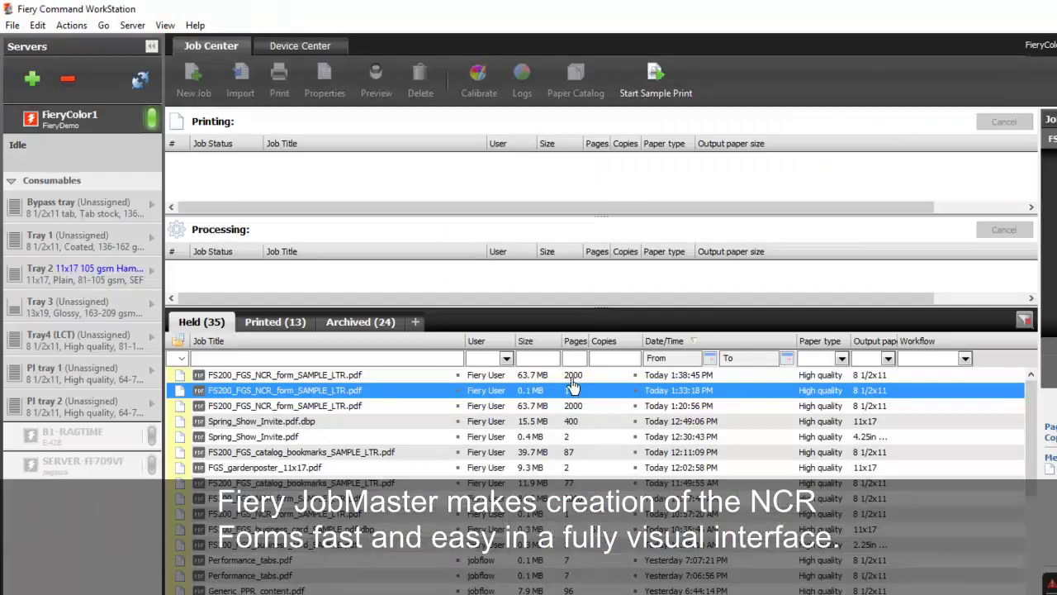
pyautogui.click(457, 378)
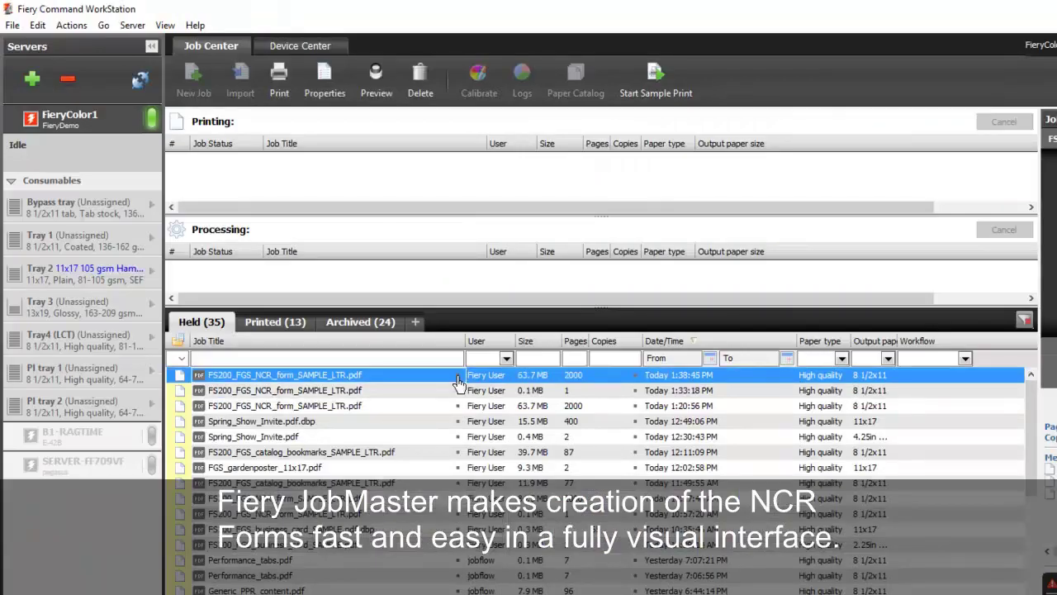
pyautogui.rightClick(458, 385)
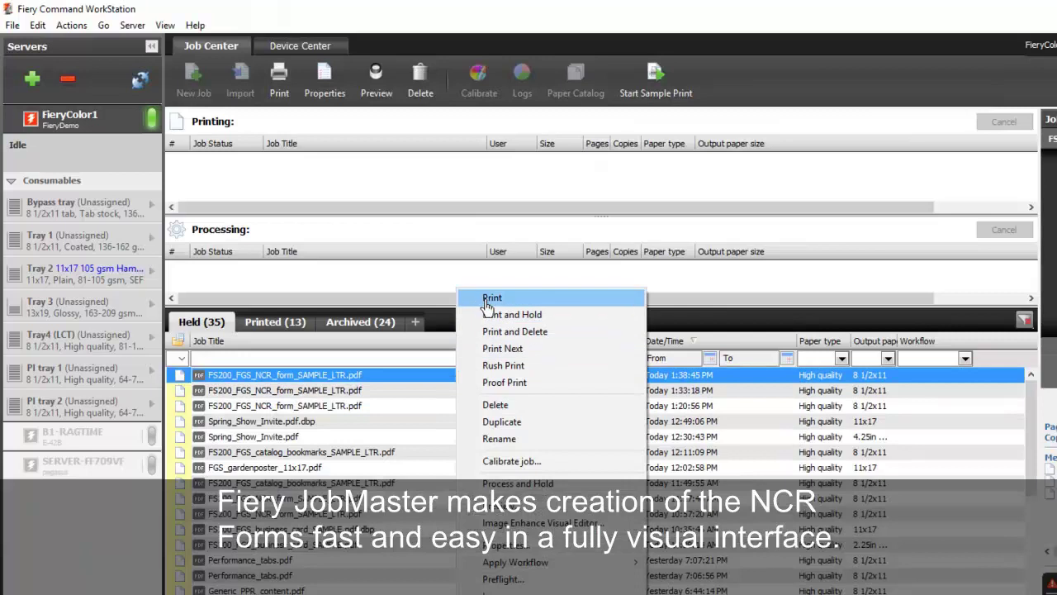